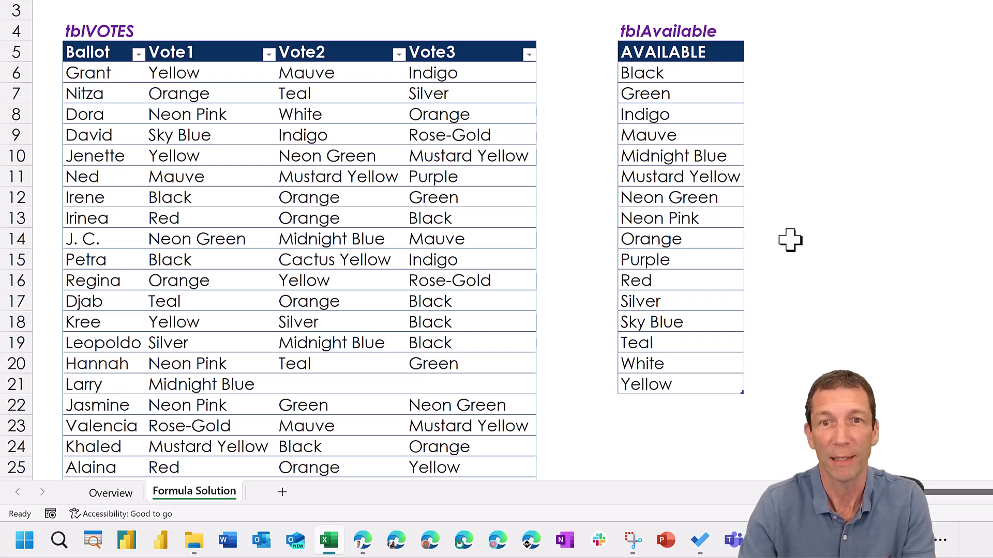
Enter =UNIQUE(tblVOTES[Ballot]) in an empty cell right of tblAvailable to spill the ballot names
left_click(873, 71)
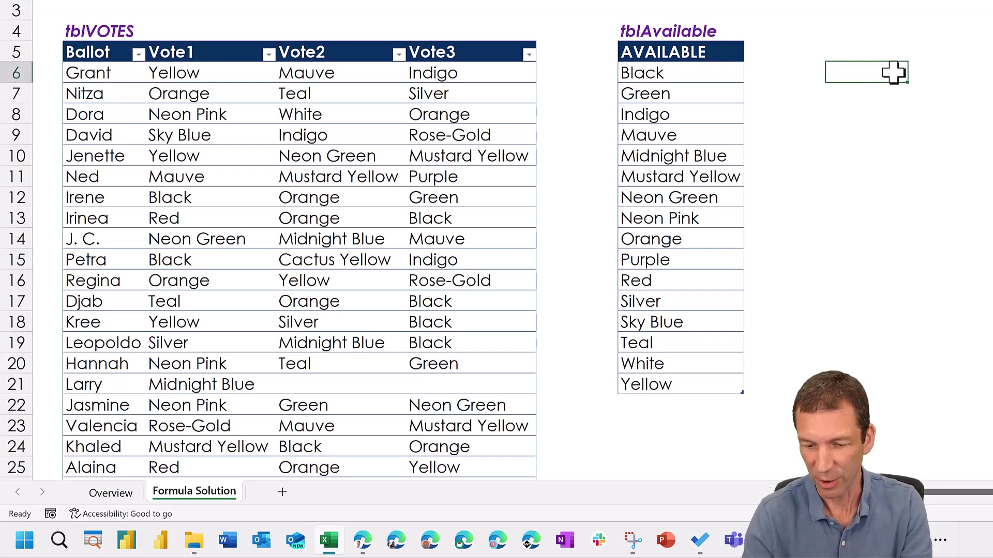
type("=uni")
key("Down")
key("Down")
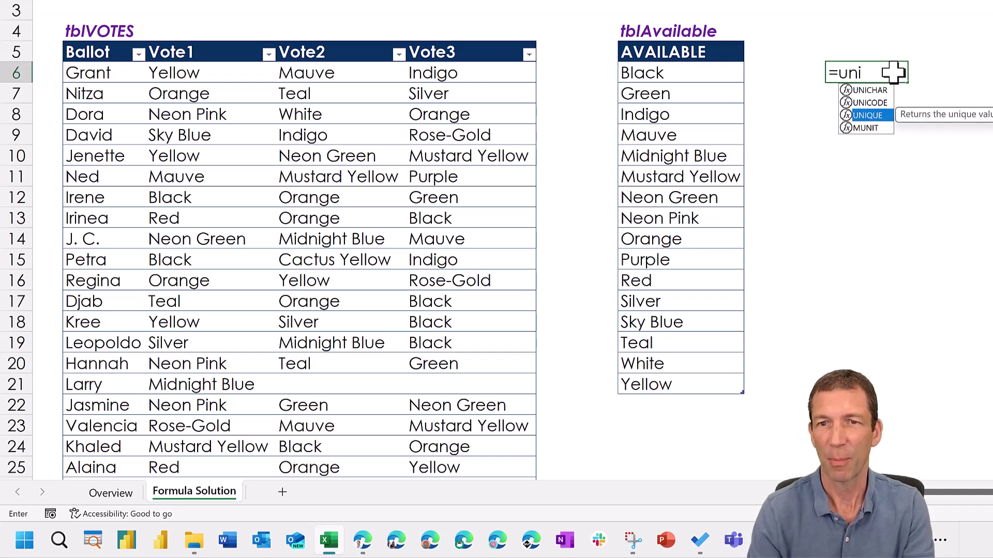
key("Tab")
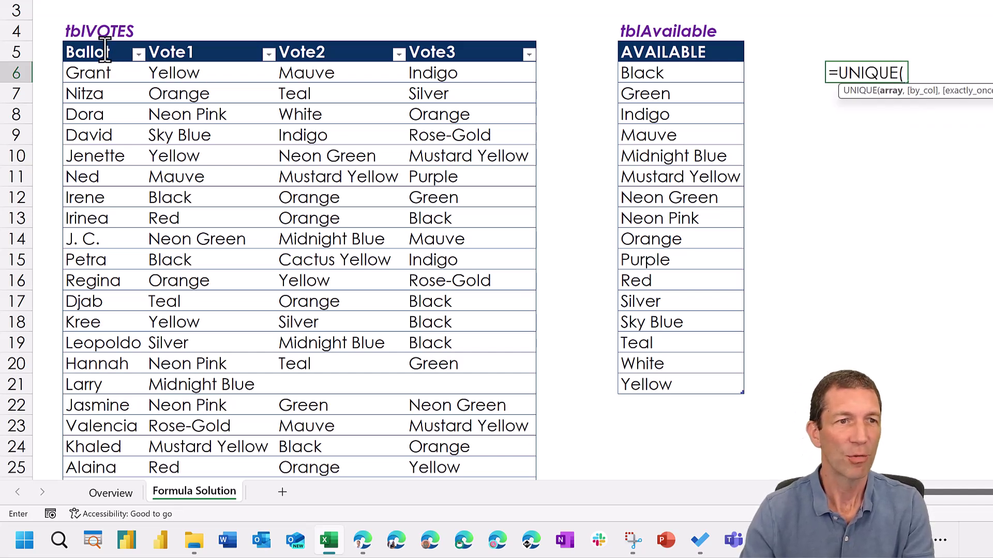
left_click(120, 31)
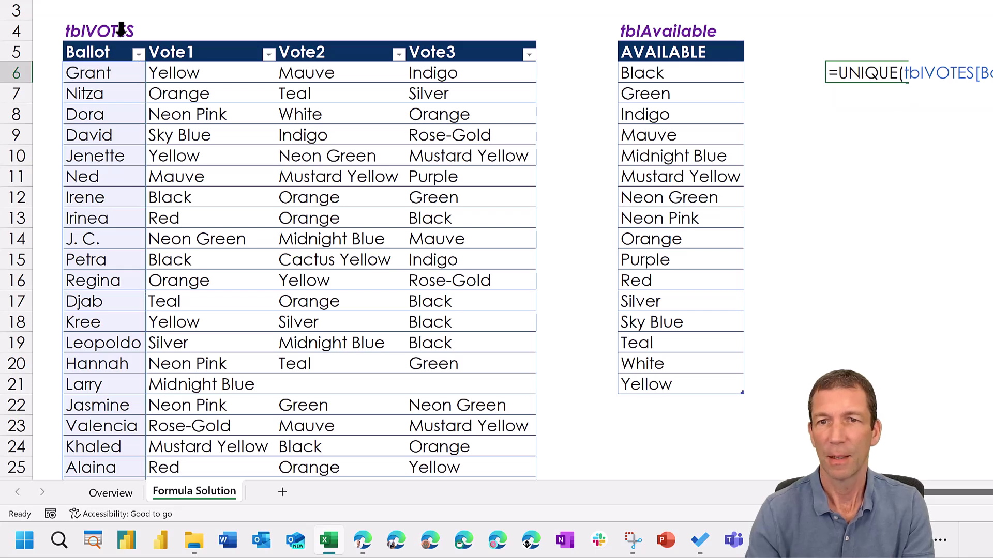
key("ctrl+Return")
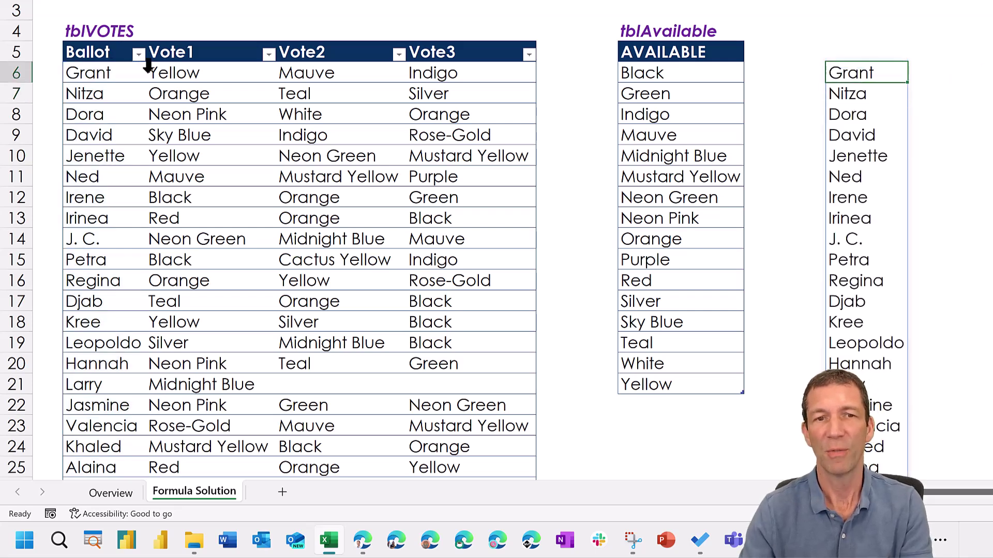
Check the bottom and top of the spilled name list, then select Grant's three votes in the table
key("ctrl+Down")
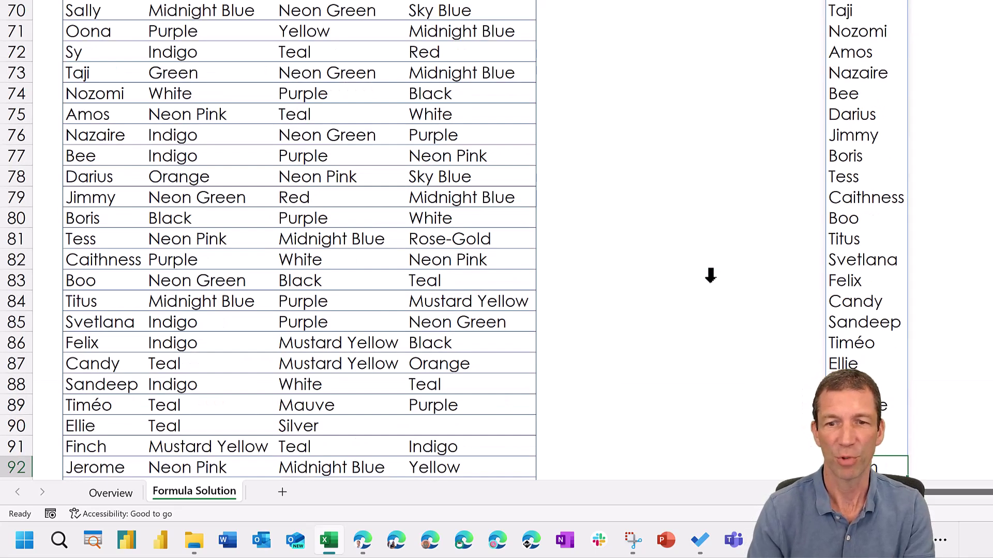
key("Up")
key("Up")
key("Up")
key("Up")
key("Up")
key("Up")
key("Up")
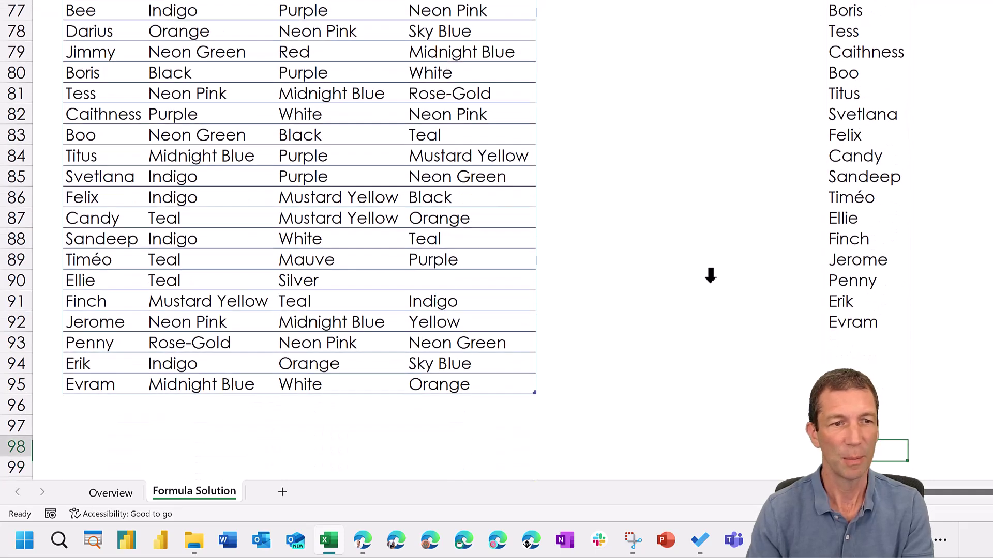
key("Up")
key("Up")
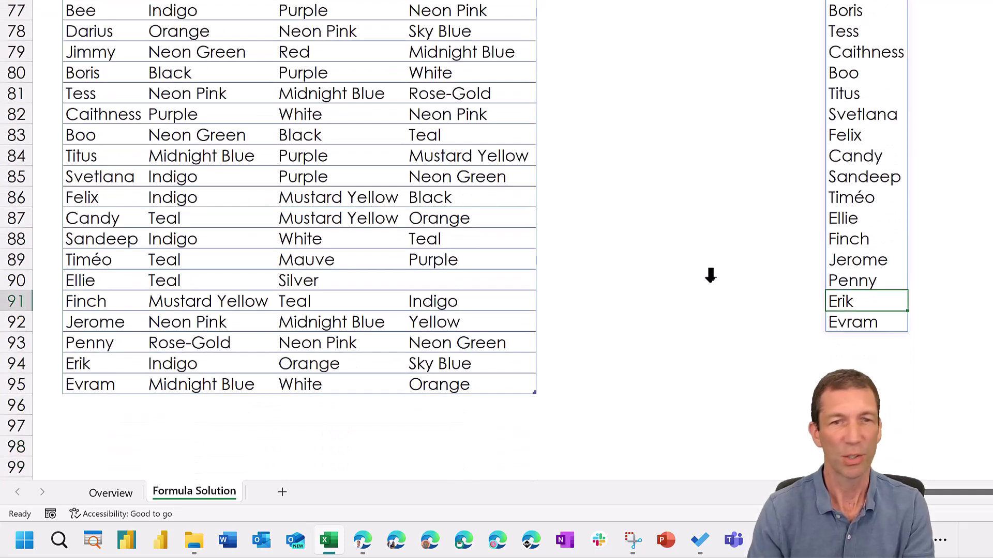
key("Up")
key("ctrl+Up")
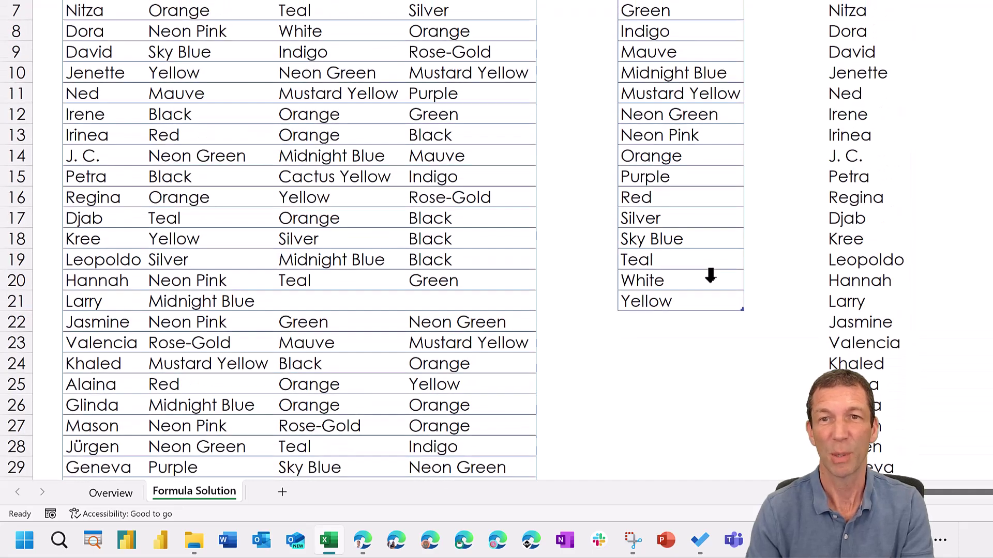
key("Up")
key("Up")
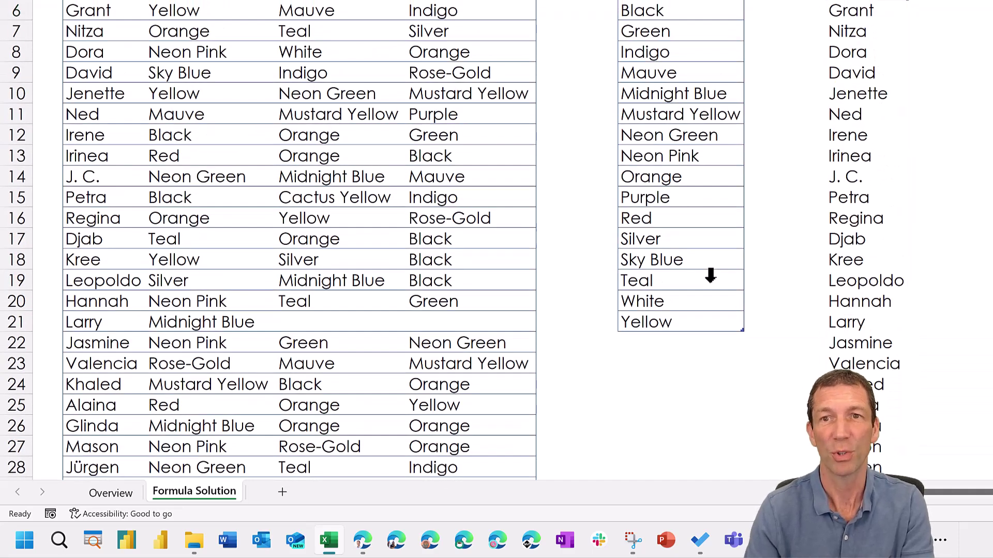
key("Down")
key("Down")
key("Down")
key("Up")
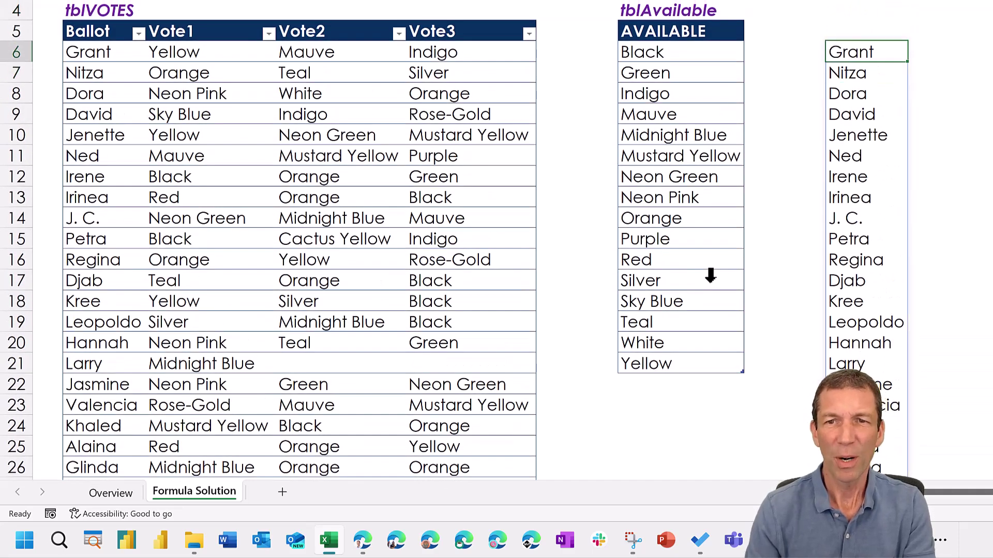
key("Right")
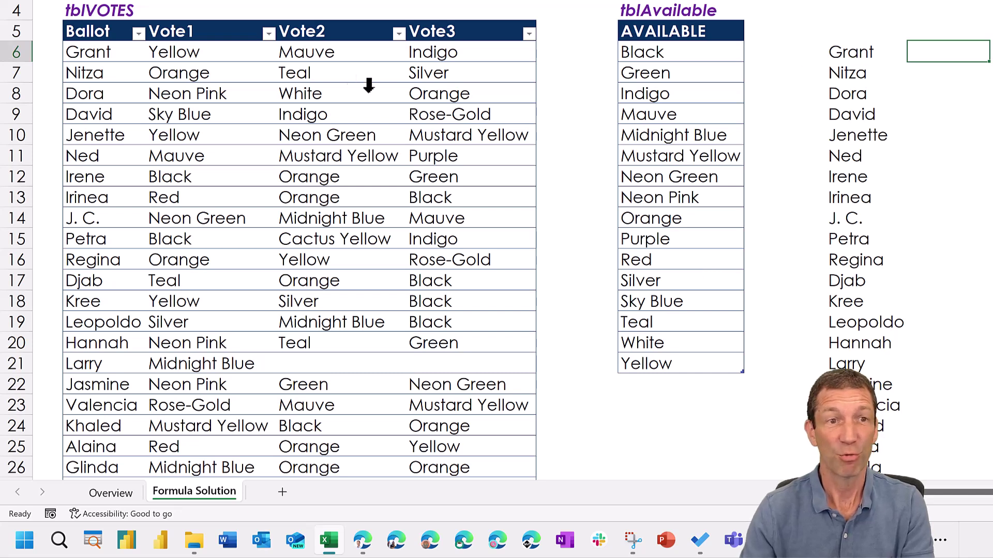
left_click_drag(214, 57, 440, 49)
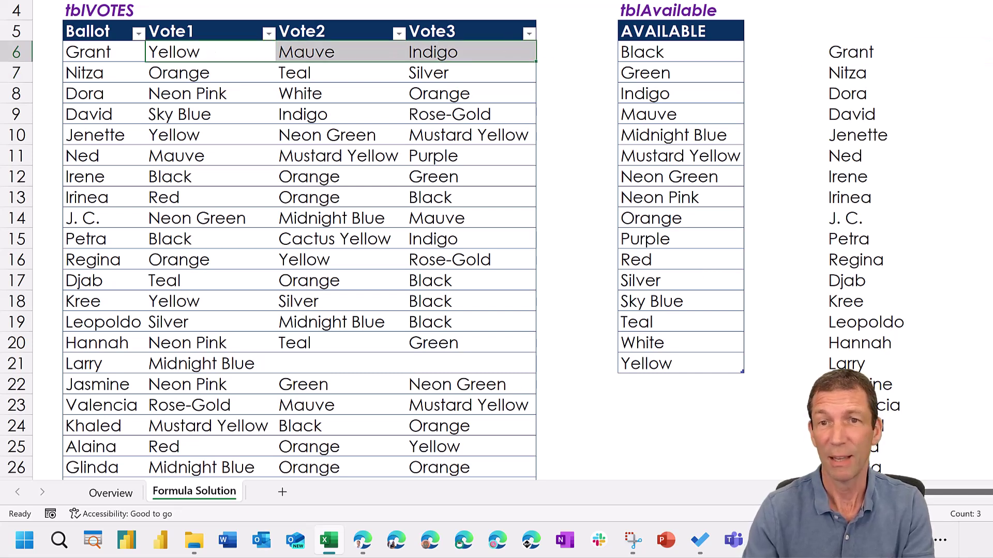
Beside Grant, enter an XLOOKUP of his name in tblVOTES[Ballot] returning the Vote1–Vote3 columns
left_click(915, 53)
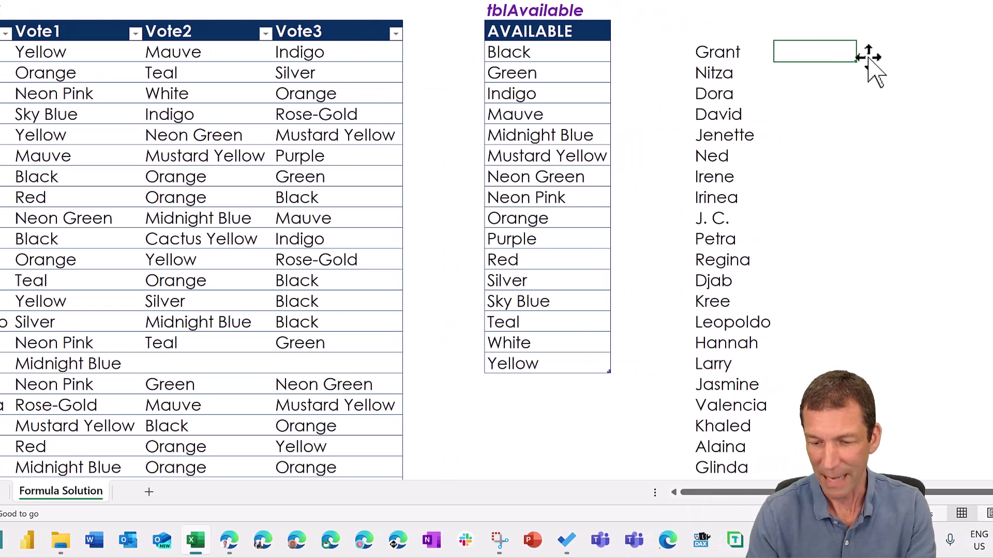
type("=xl")
key("Tab")
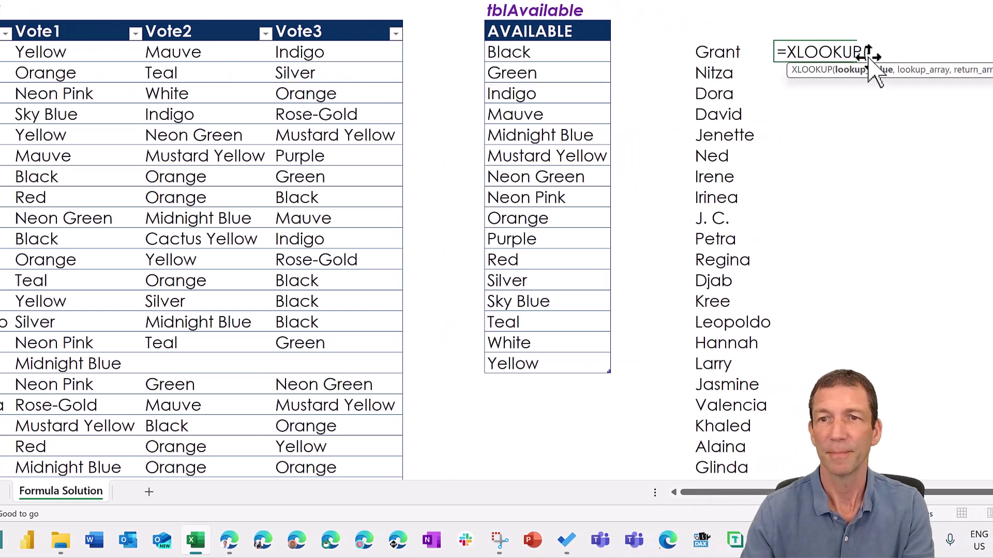
left_click(757, 47)
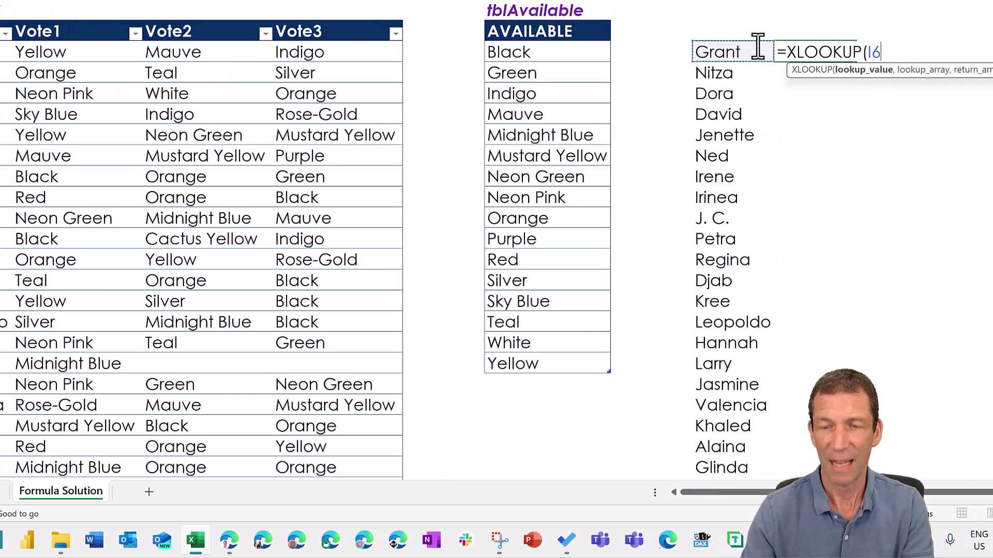
type(",")
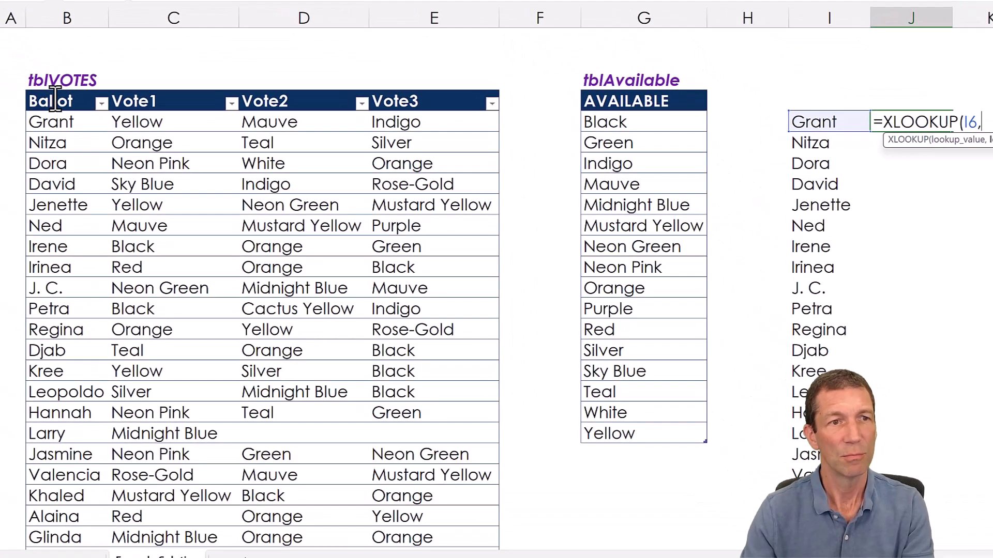
left_click(60, 93)
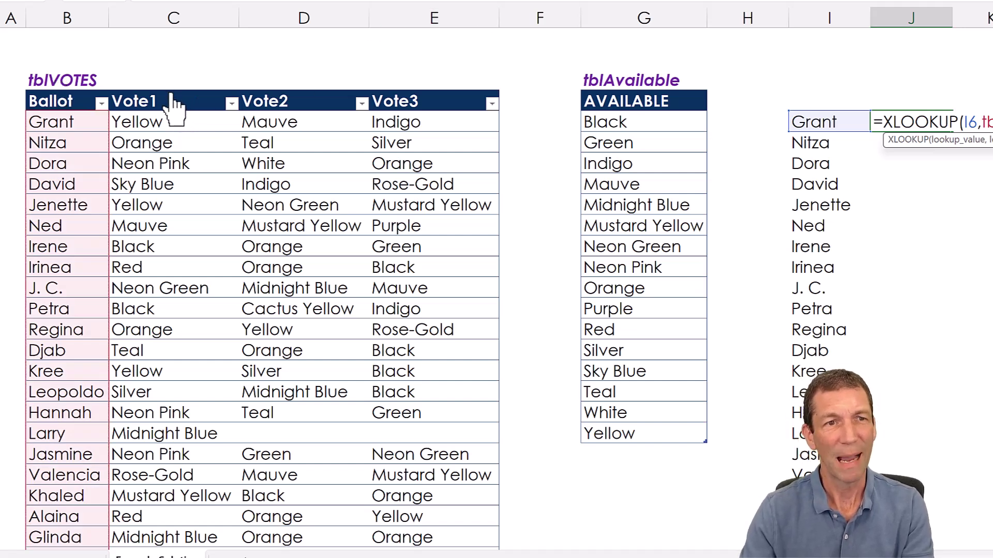
left_click_drag(175, 101, 406, 101)
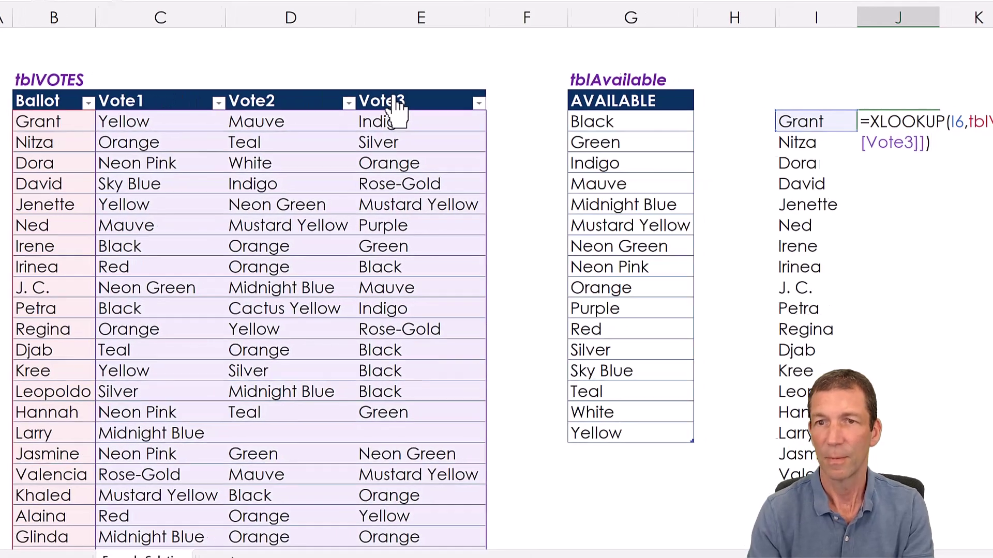
key("Return")
Copy the lookup formula and change its lookup value to I6# so it covers every ballot name
key("Up")
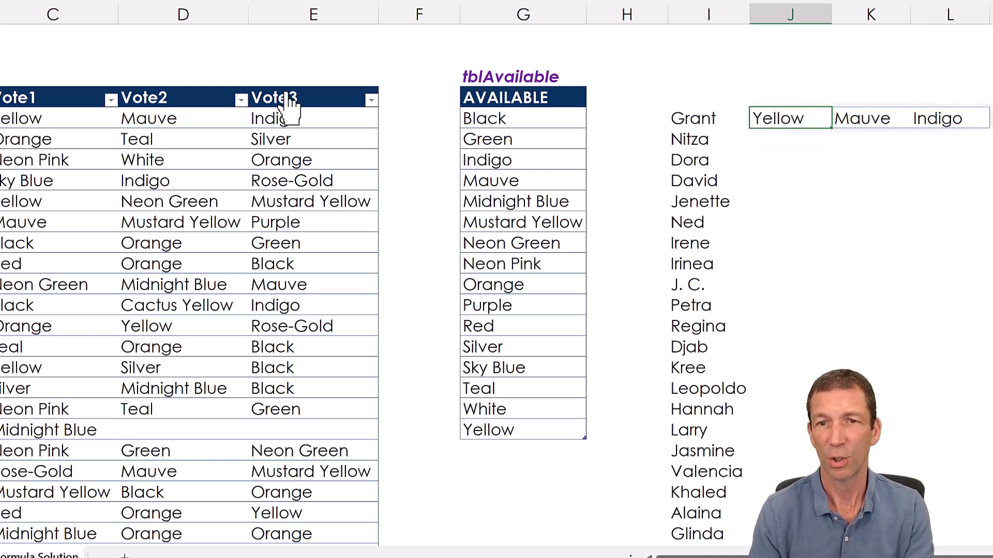
key("ctrl+c")
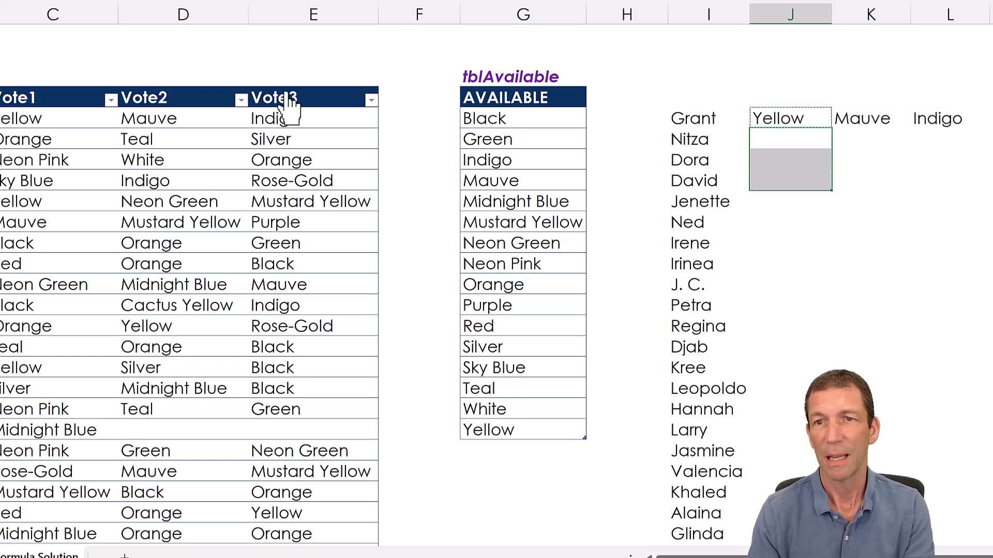
key("Up")
key("Down")
key("F2")
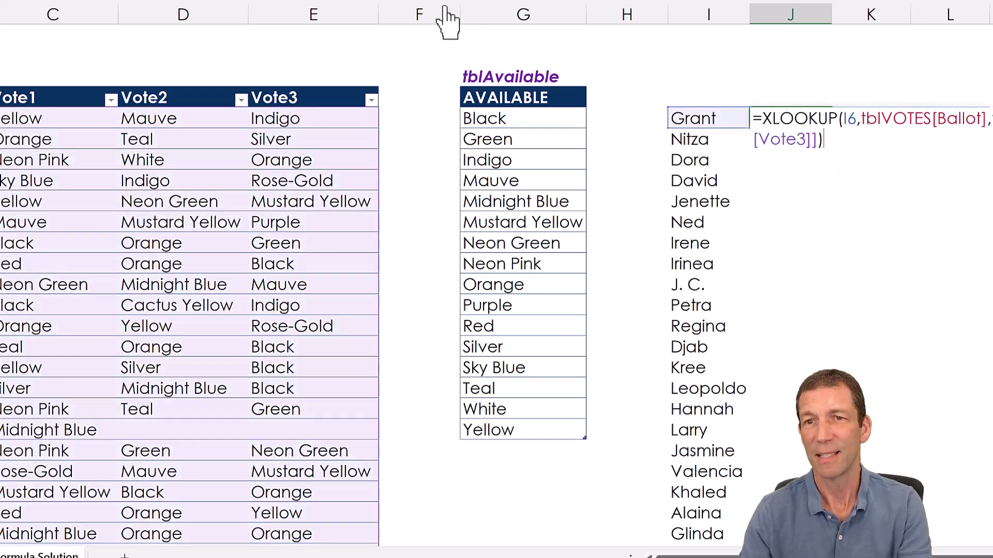
left_click(849, 119)
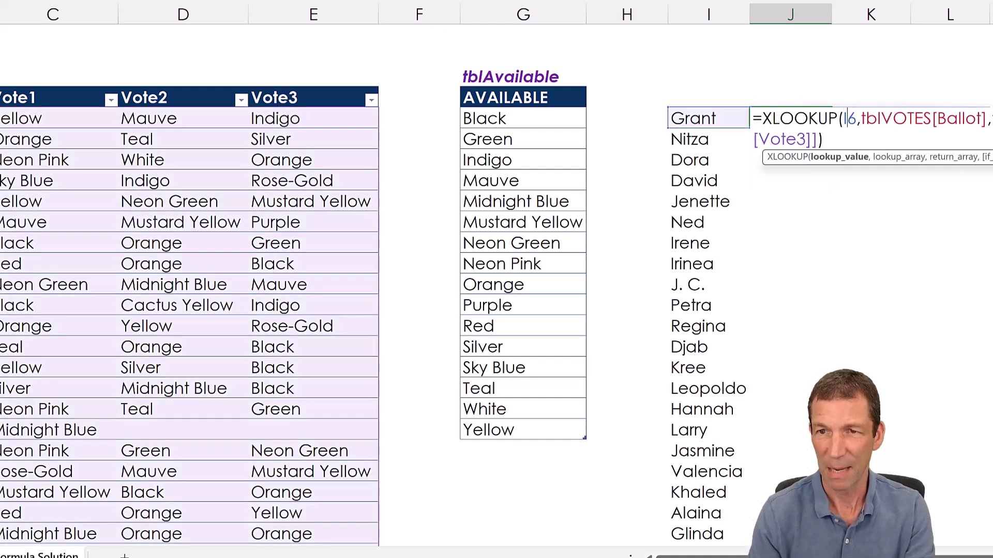
type("#")
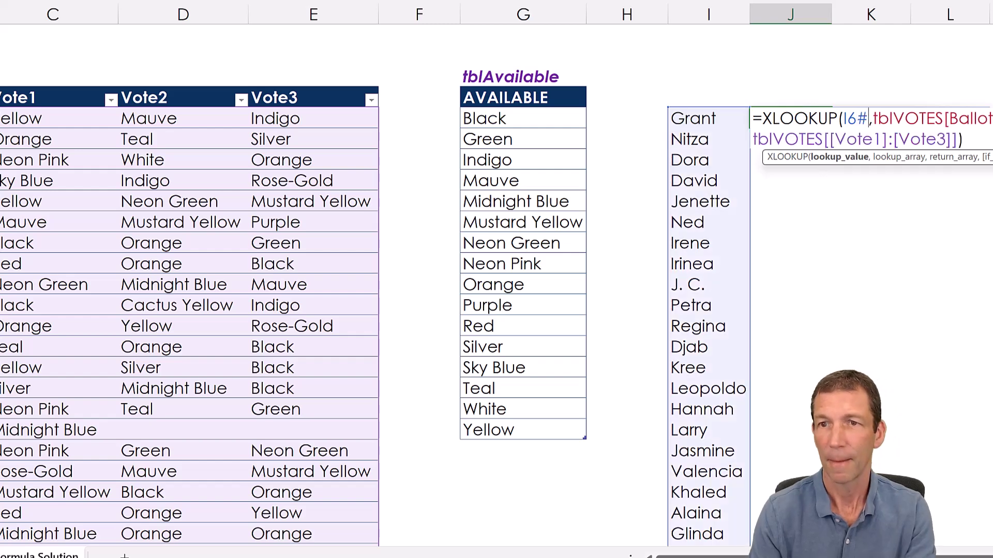
key("Return")
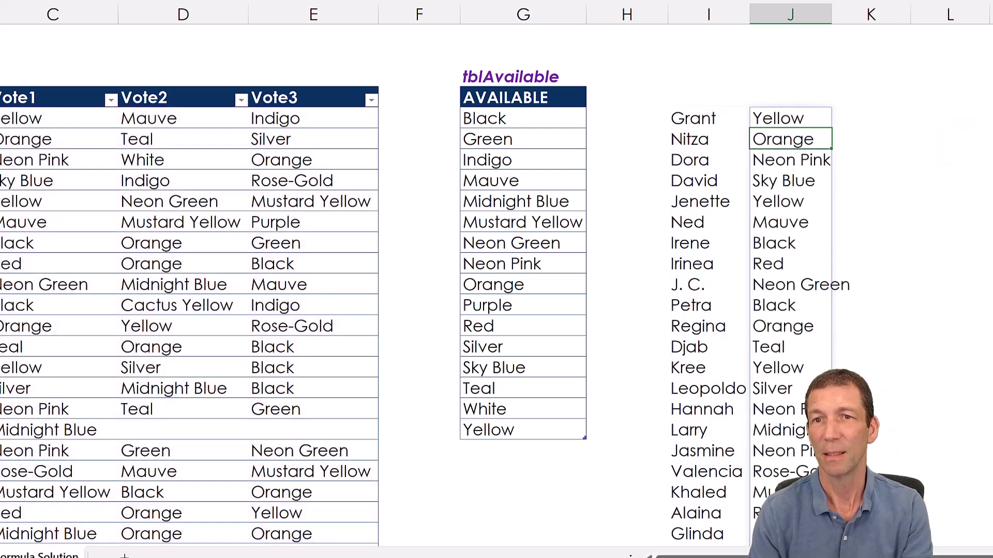
key("Up")
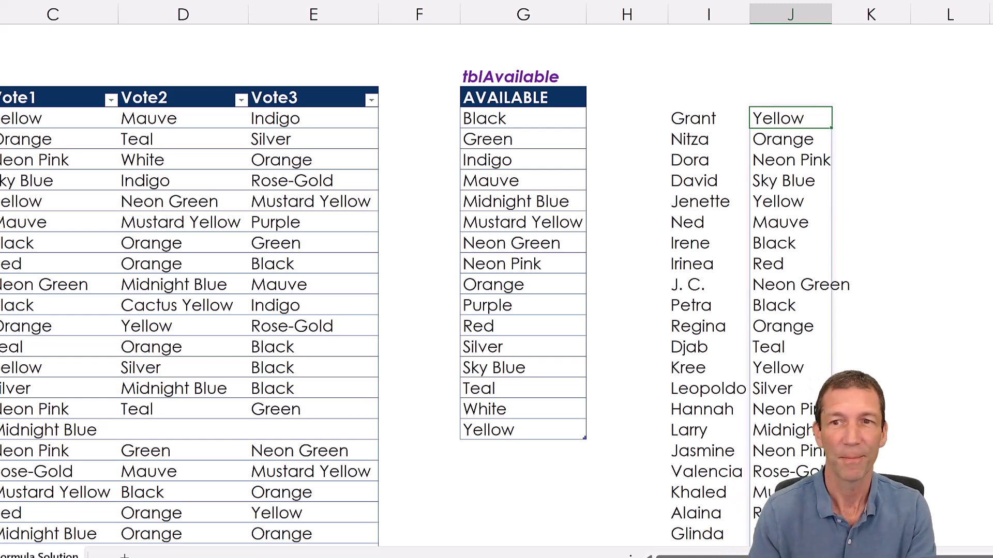
Copy the first ballot's three-vote lookup and paste it down column J beside every ballot name
key("Return")
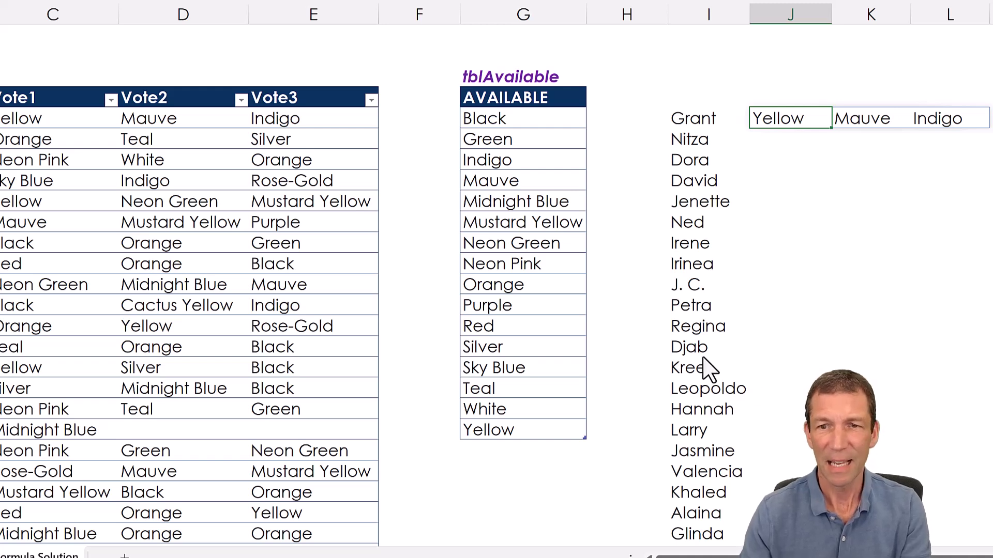
key("ctrl+c")
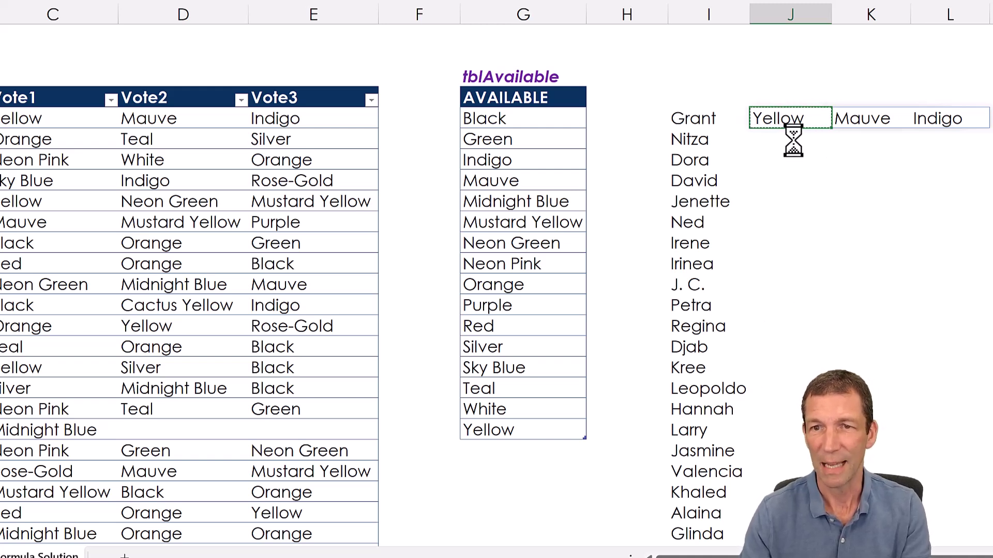
key("Left")
key("Down")
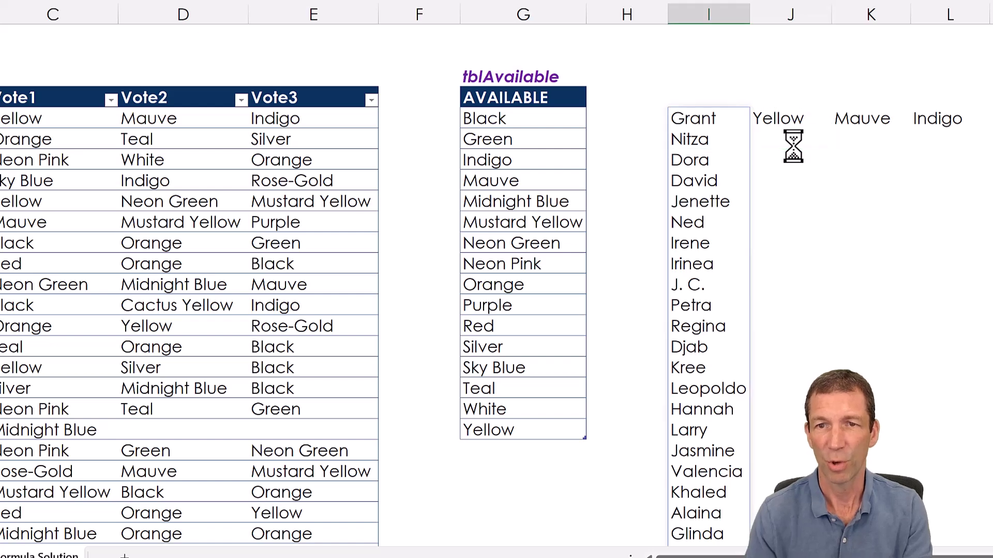
key("ctrl+Down")
key("Right")
key("ctrl+shift+Up")
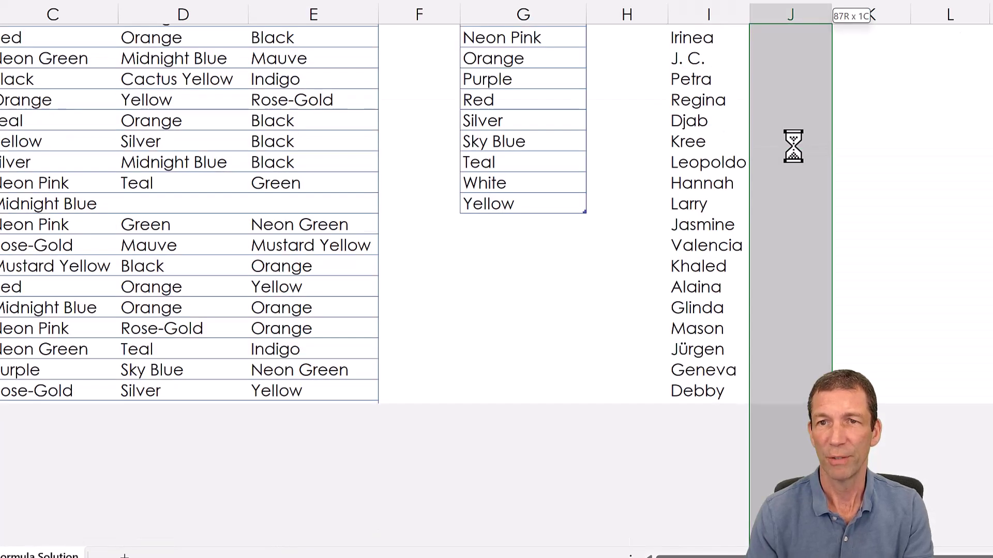
key("ctrl+v")
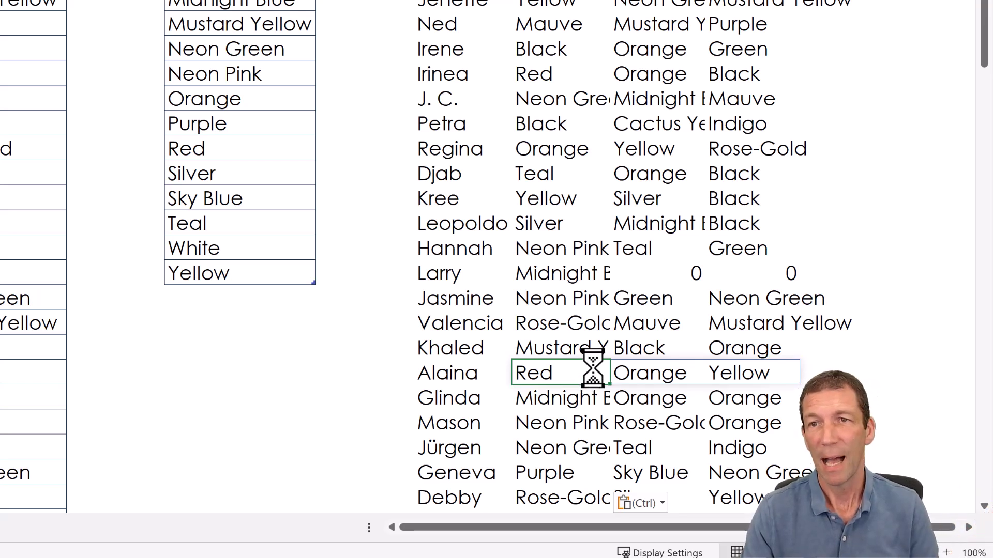
Inspect Glinda's lookup formula without changing it and scroll through the vote results
left_click(542, 397)
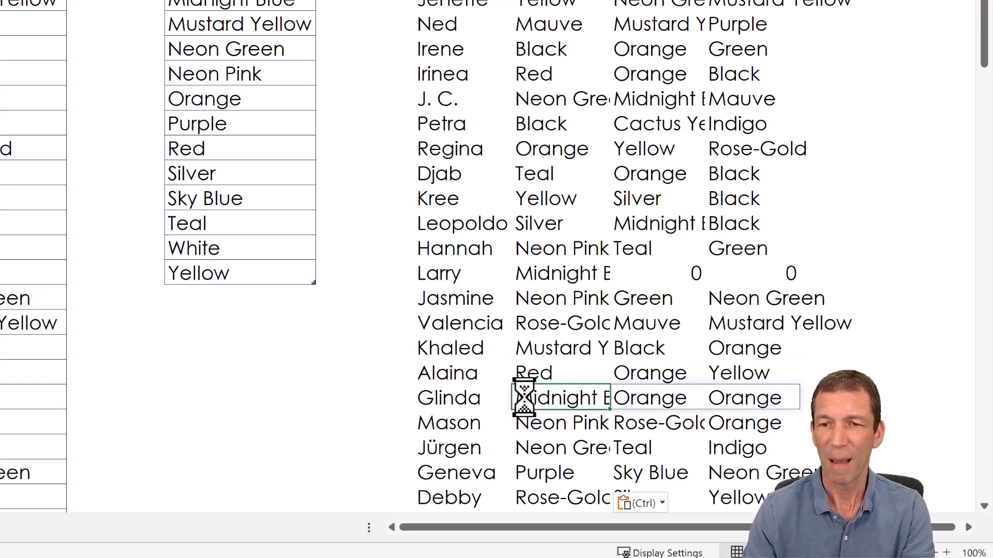
double_click(528, 394)
key("Escape")
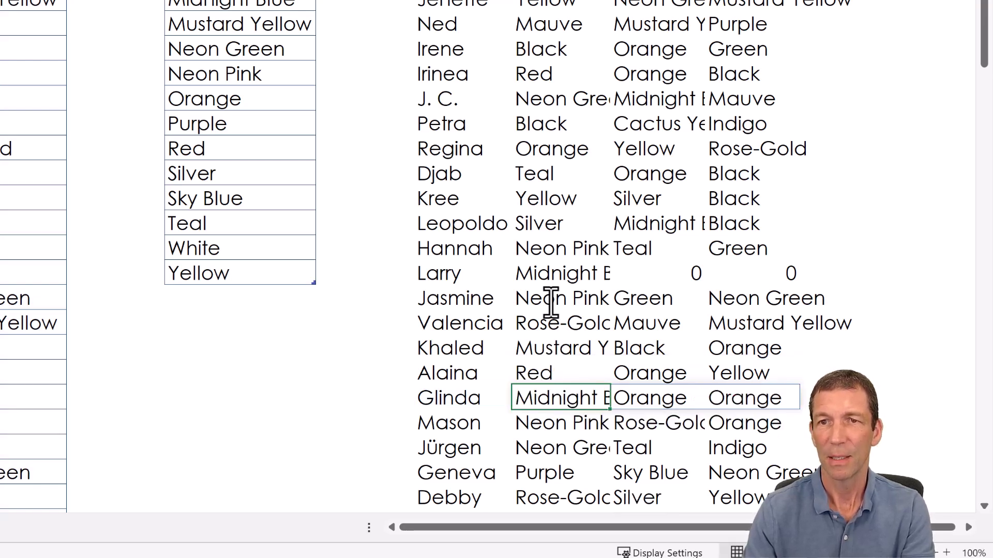
scroll(551, 300, "up", 2)
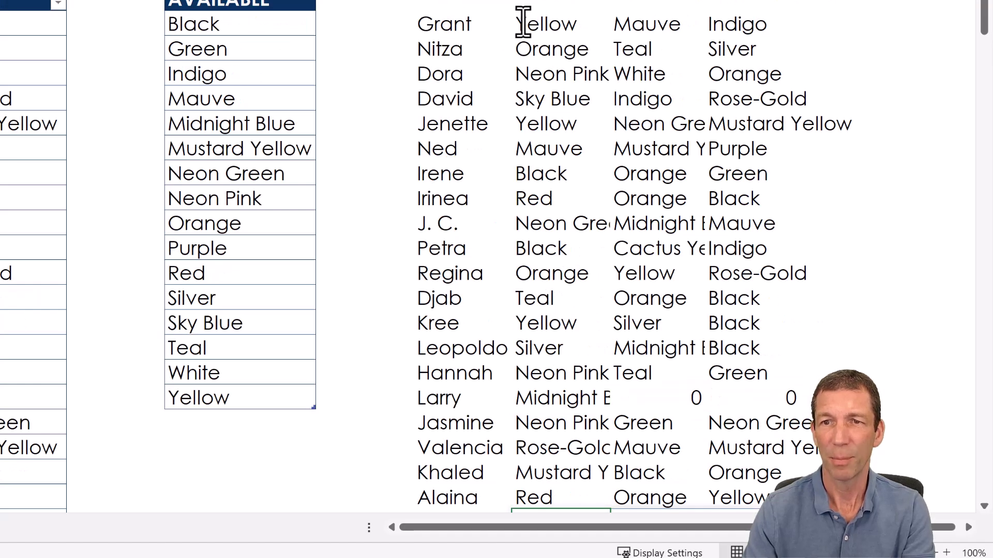
scroll(538, 111, "down", 5)
scroll(540, 117, "down", 3)
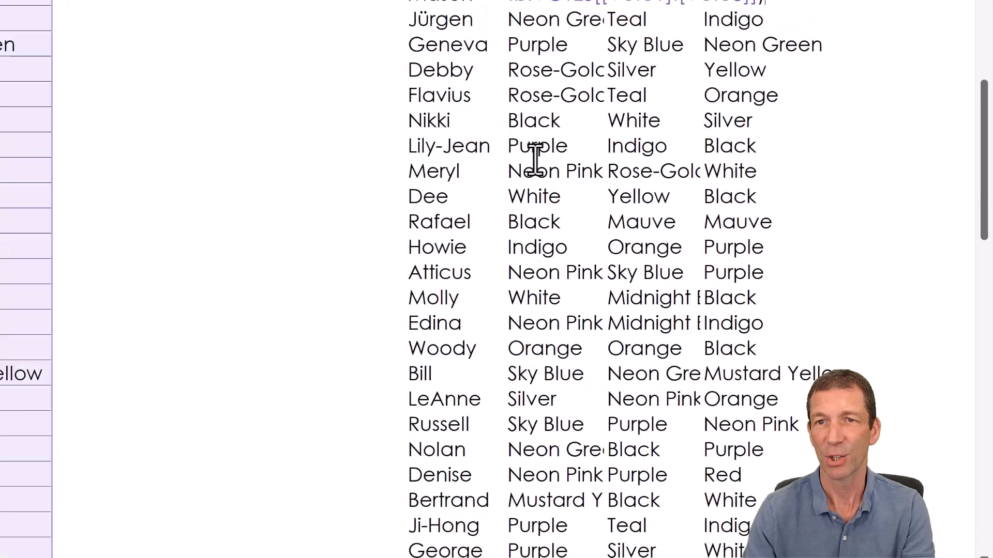
Wrap Glinda's XLOOKUP formula in the UNIQUE function
left_click(491, 122)
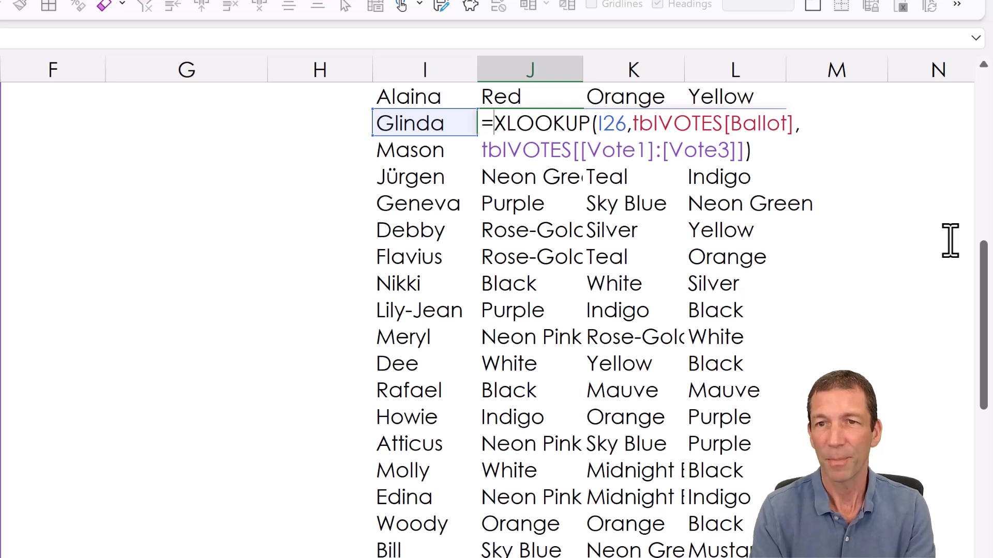
type("U")
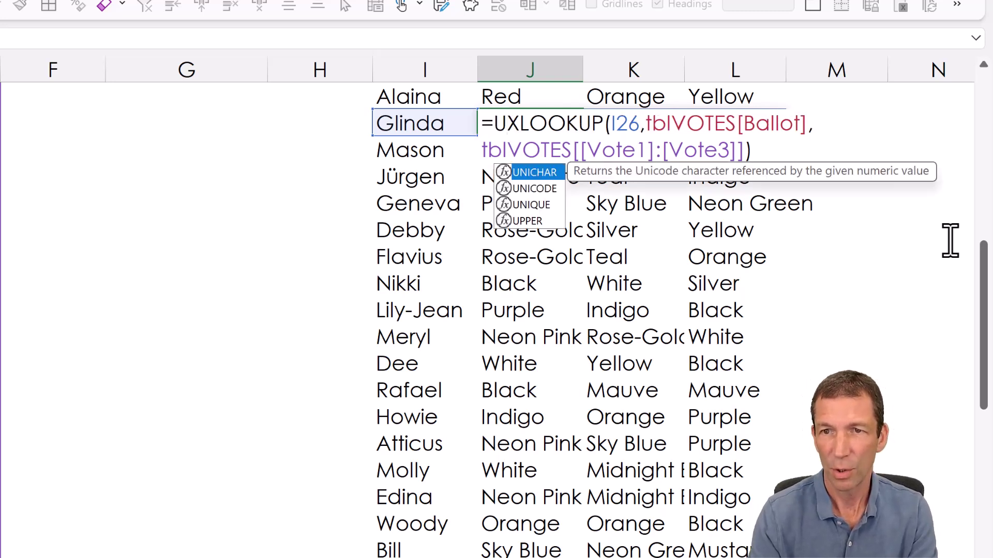
key("Down")
key("Down")
key("Tab")
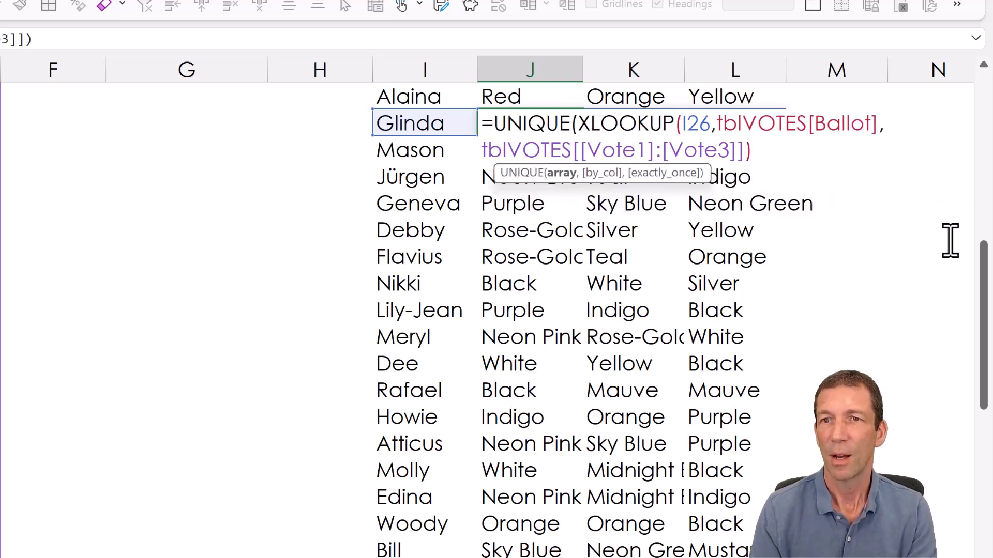
left_click(775, 150)
type(")")
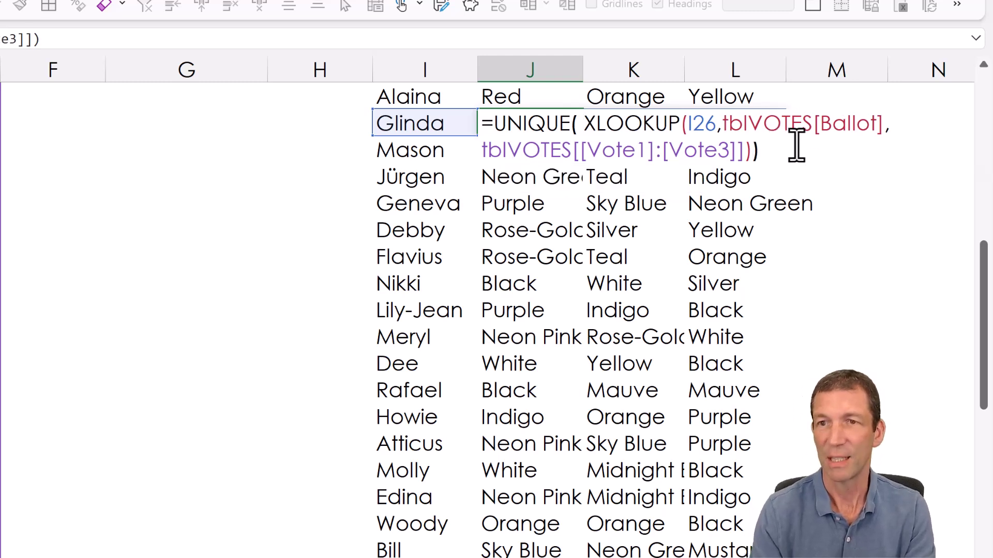
key("Return")
Check Glinda's row, then add TRUE as UNIQUE's by_col argument in her formula
key("Up")
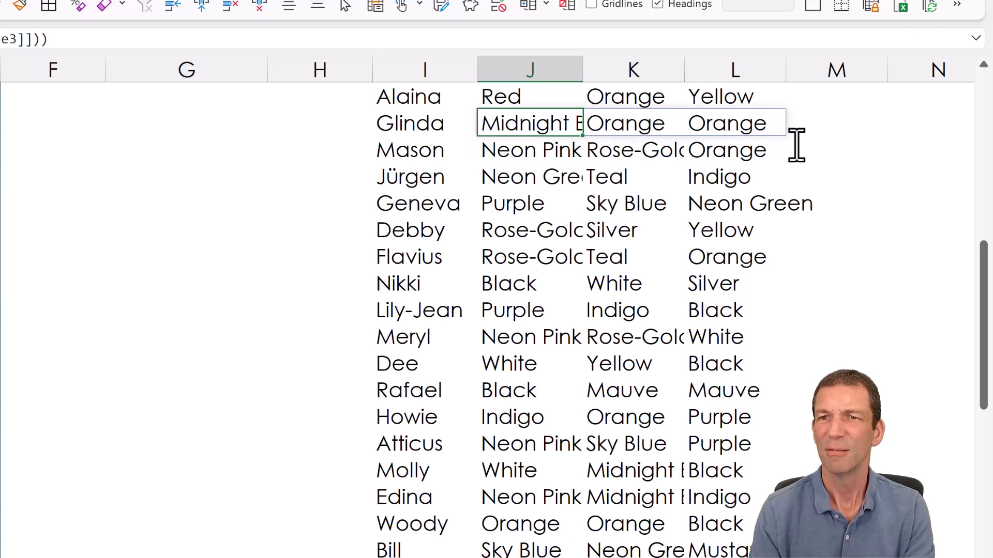
key("Right")
key("Right")
key("Left")
key("Left")
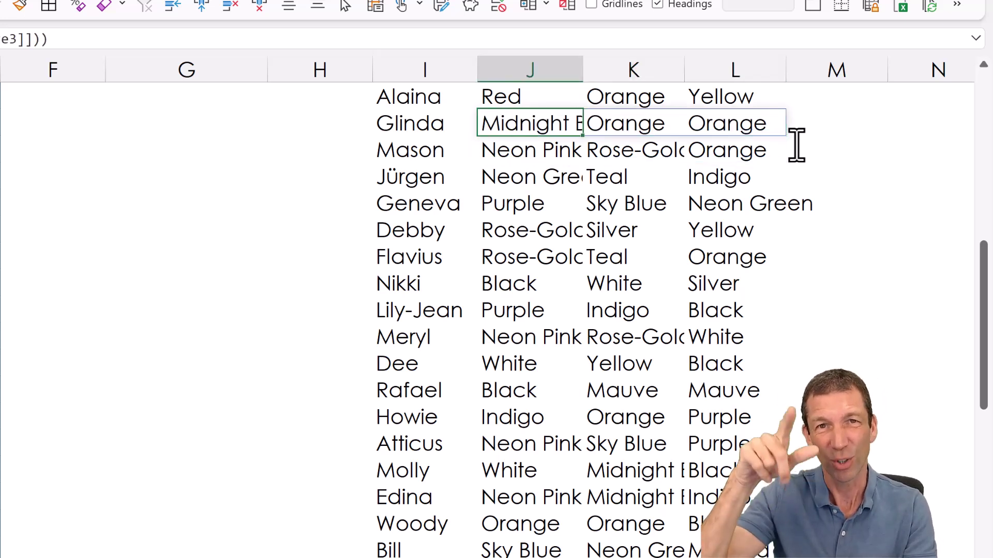
key("F2")
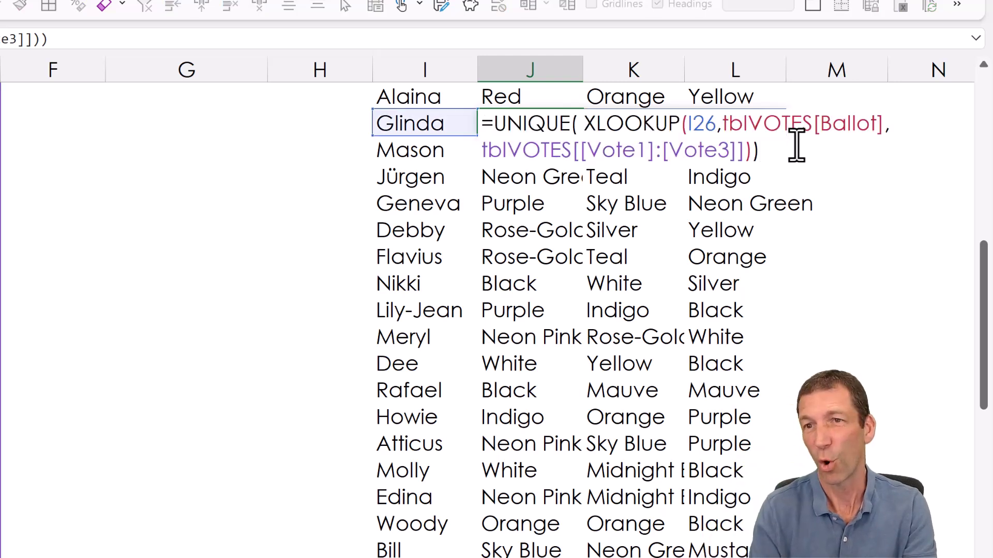
key("Left")
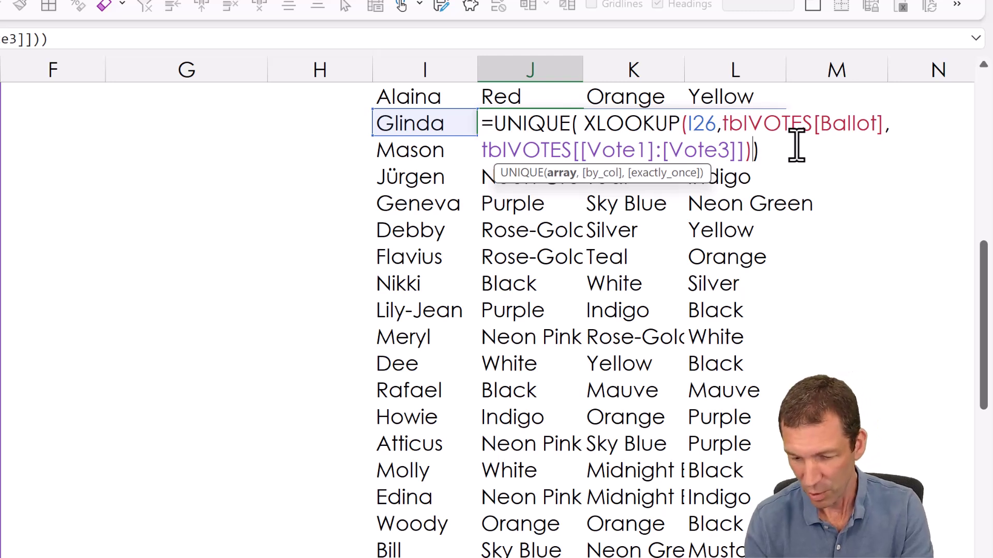
type(",")
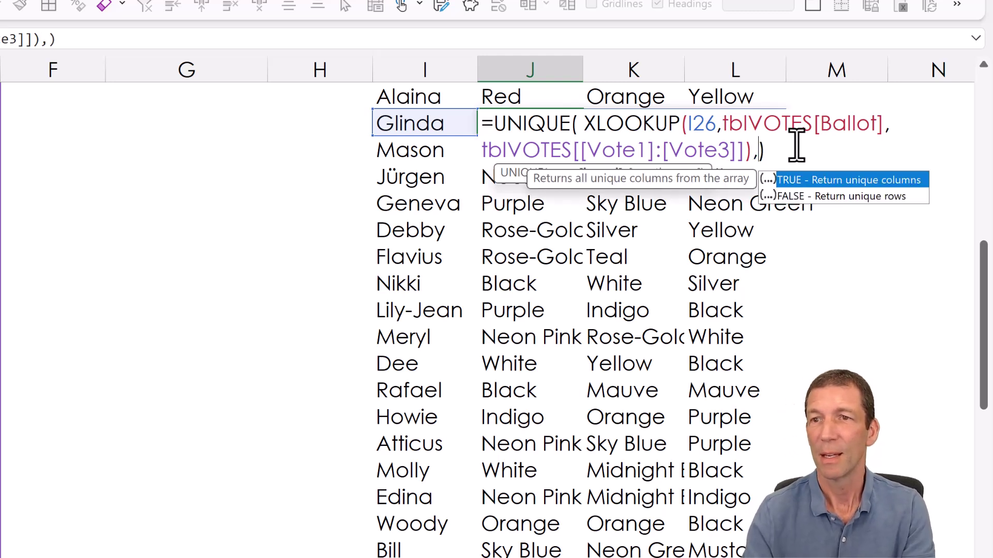
double_click(873, 181)
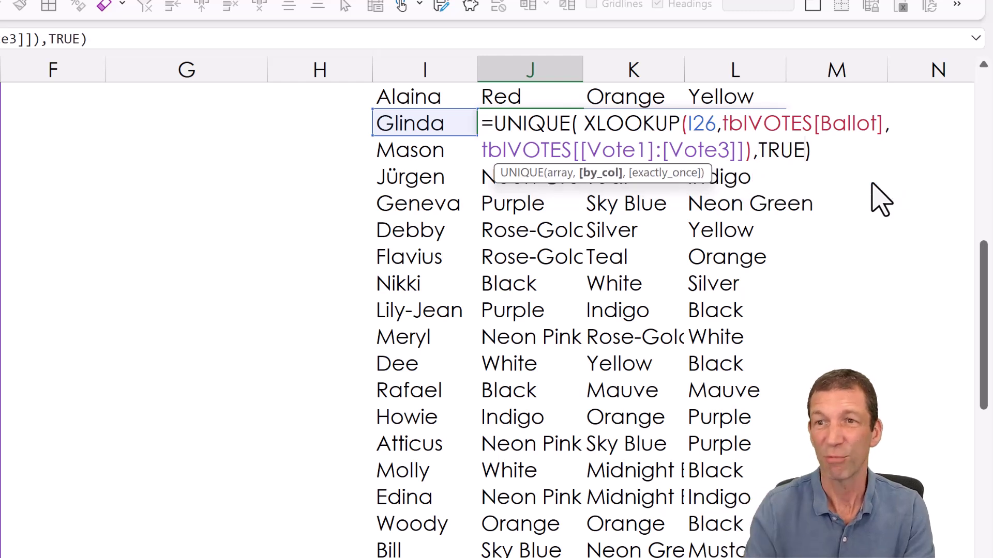
Commit Glinda's column-wise UNIQUE formula and check the votes across her row
key("Return")
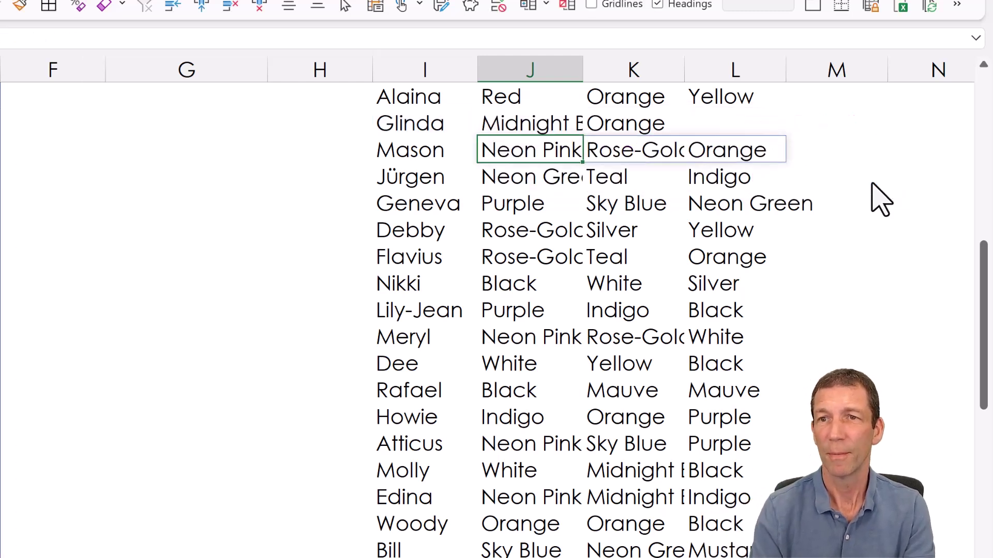
key("Up")
key("Right")
key("Left")
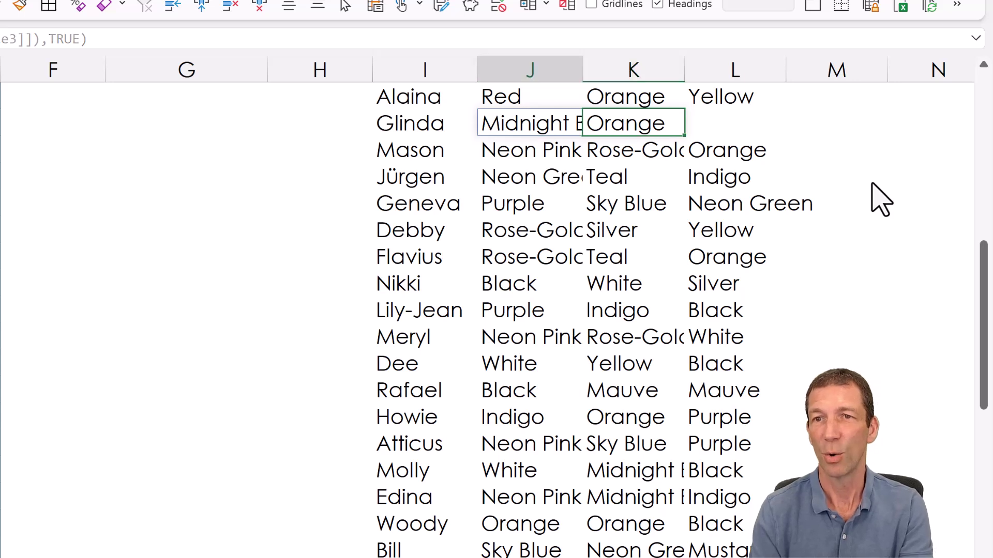
key("Right")
key("Left")
key("Right")
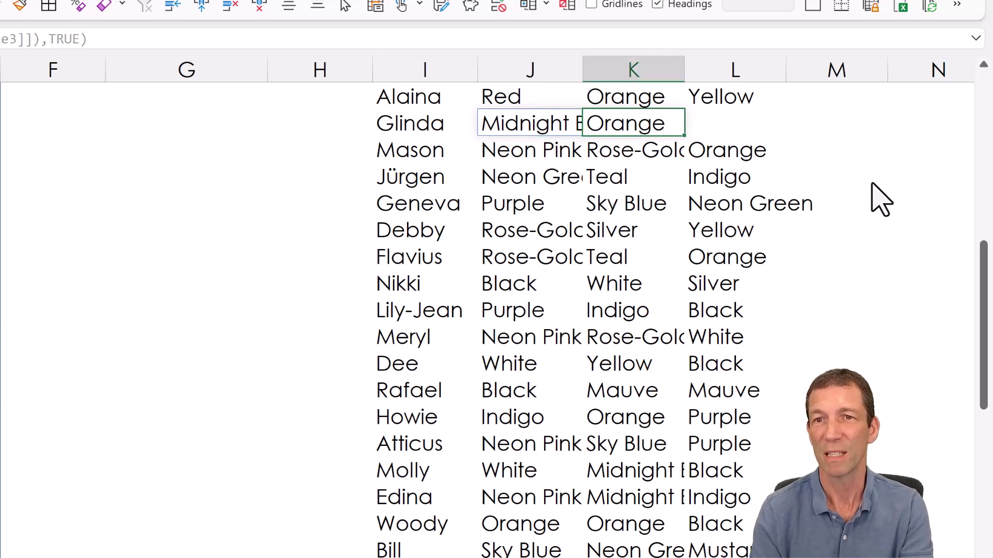
key("Left")
Select the vote column from Grant's row down to the last ballot
key("Up")
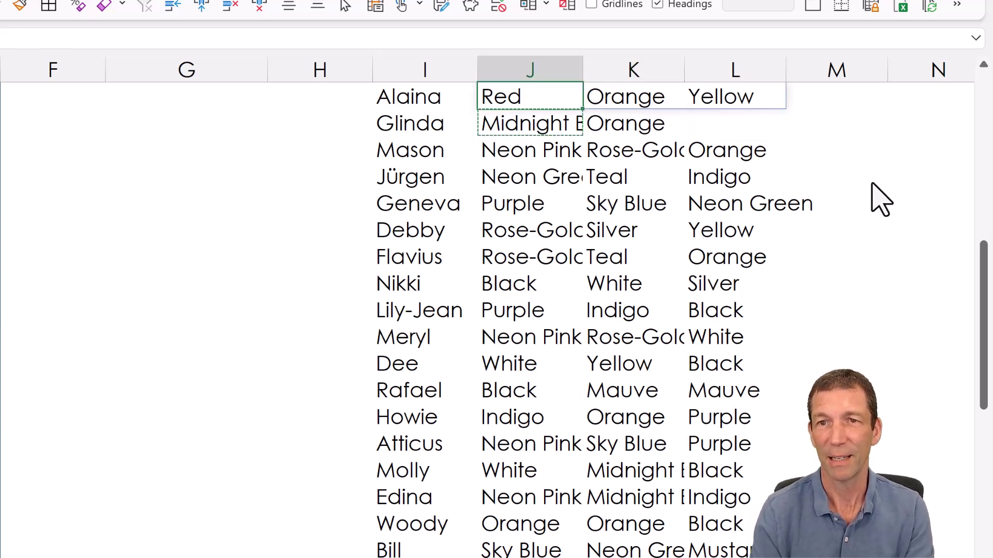
key("Page_Up")
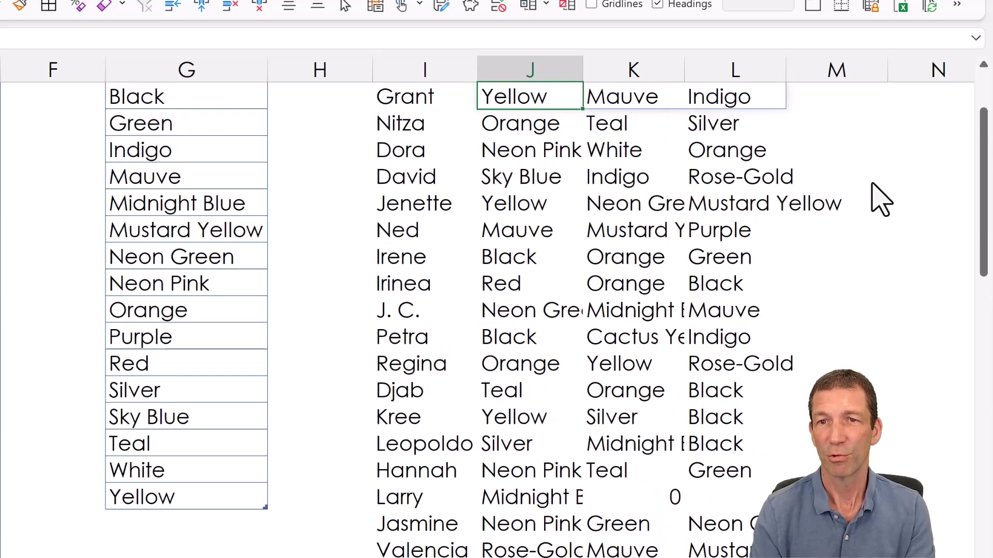
key("ctrl+shift+Down")
key("ctrl+BackSpace")
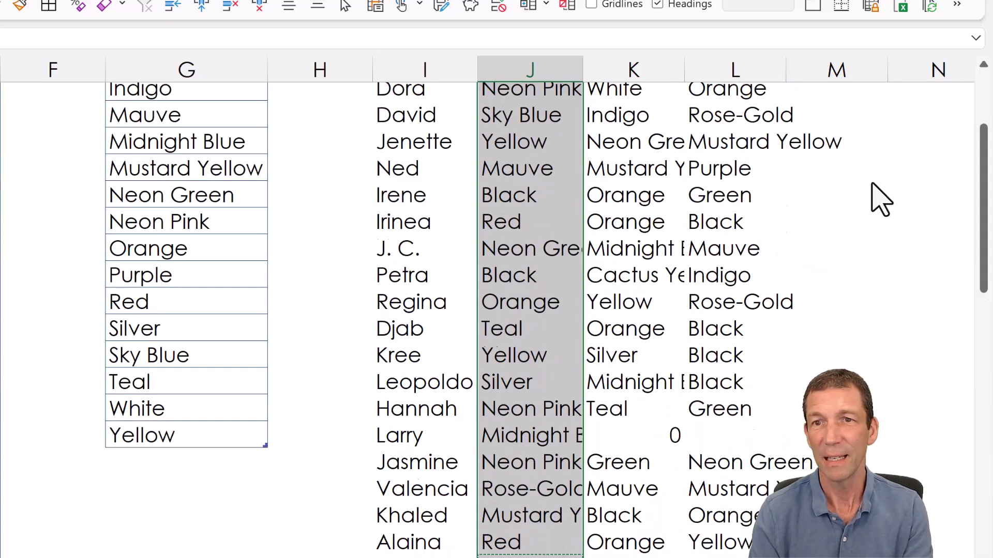
key("Up")
key("Down")
key("Down")
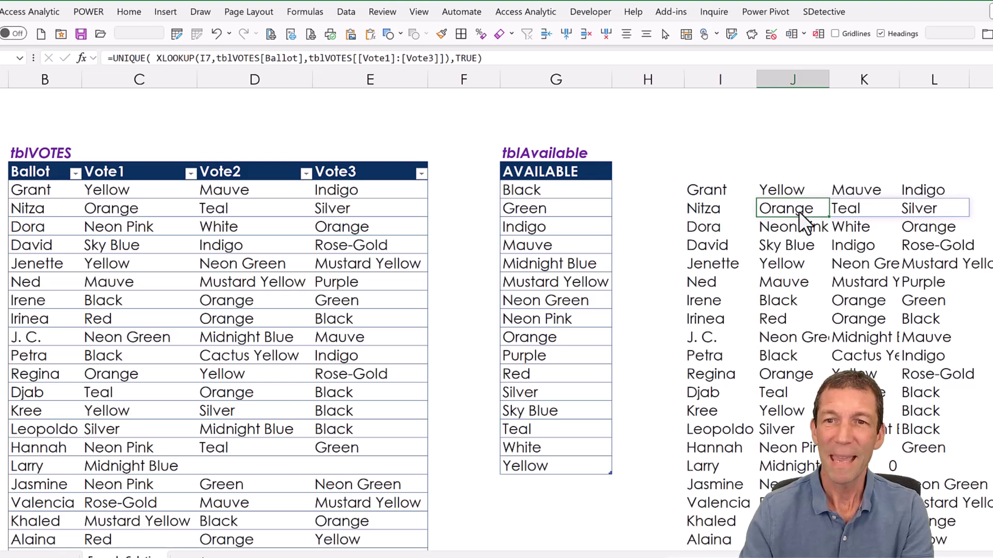
Step through Grant's and later ballot rows to verify each UNIQUE/XLOOKUP formula returns its votes
left_click(799, 193)
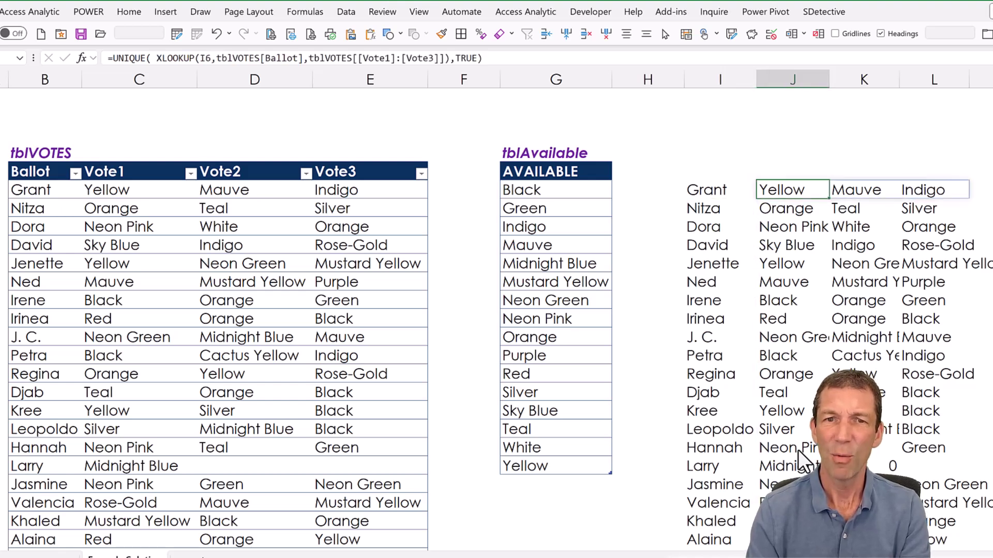
key("Right")
key("Right")
key("Left")
key("Left")
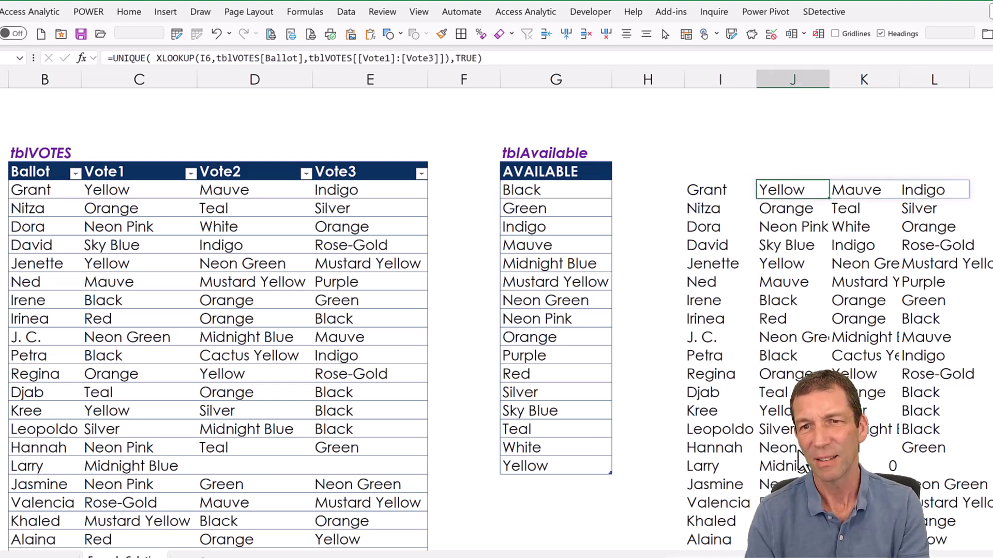
key("Down")
key("Down")
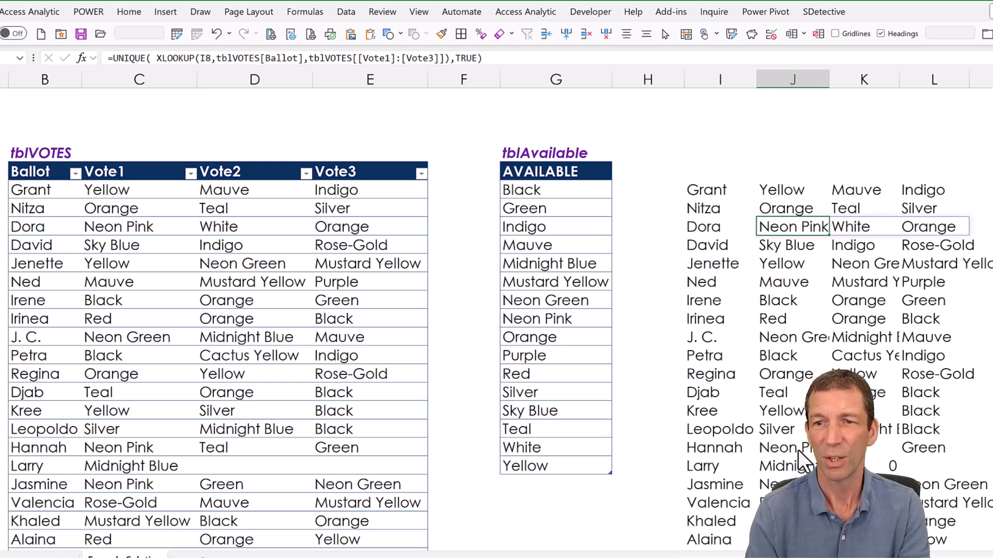
key("Down")
key("Down")
key("Down")
key("Down")
key("Down")
key("Down")
key("Right")
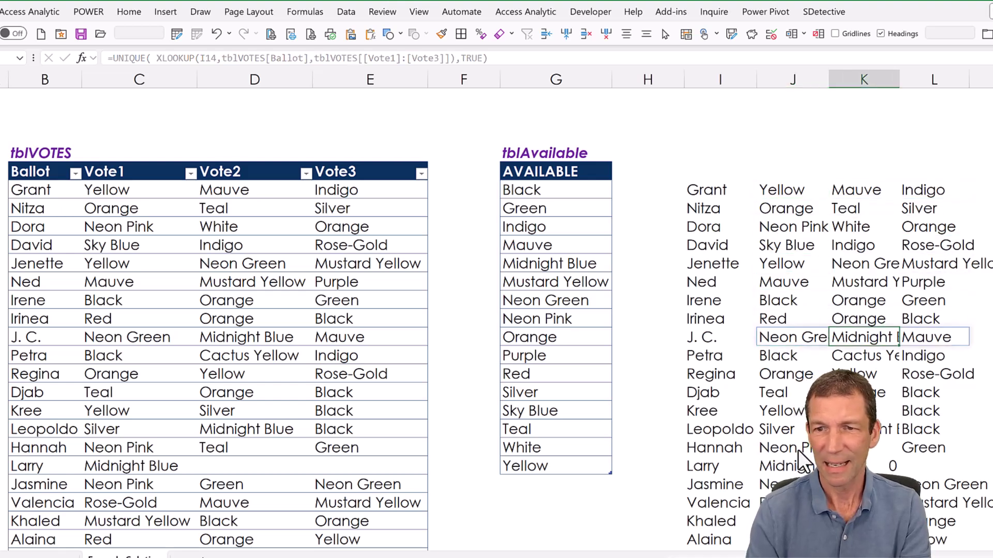
key("Down")
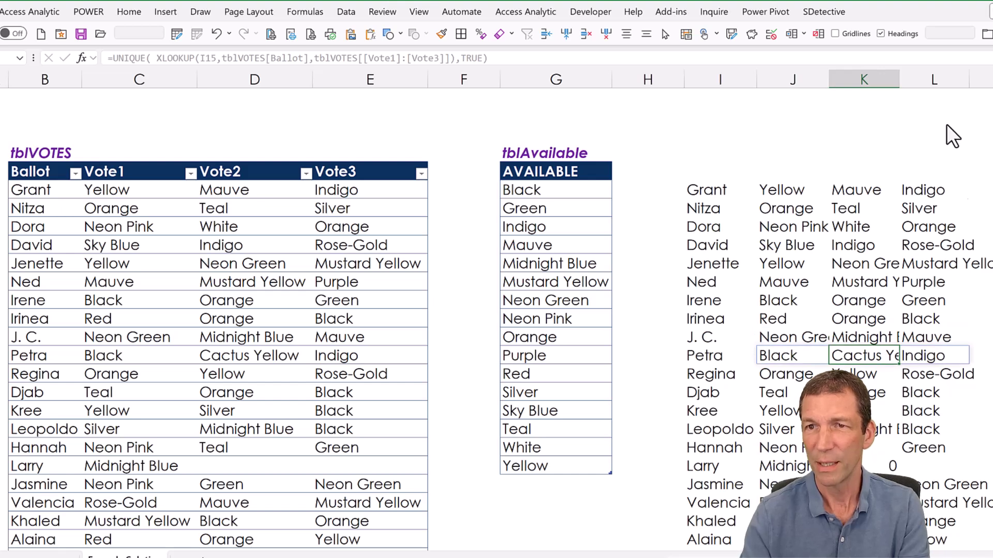
Widen column K and move the tblAvailable table with its title from column G to column Q
left_click_drag(910, 78, 939, 80)
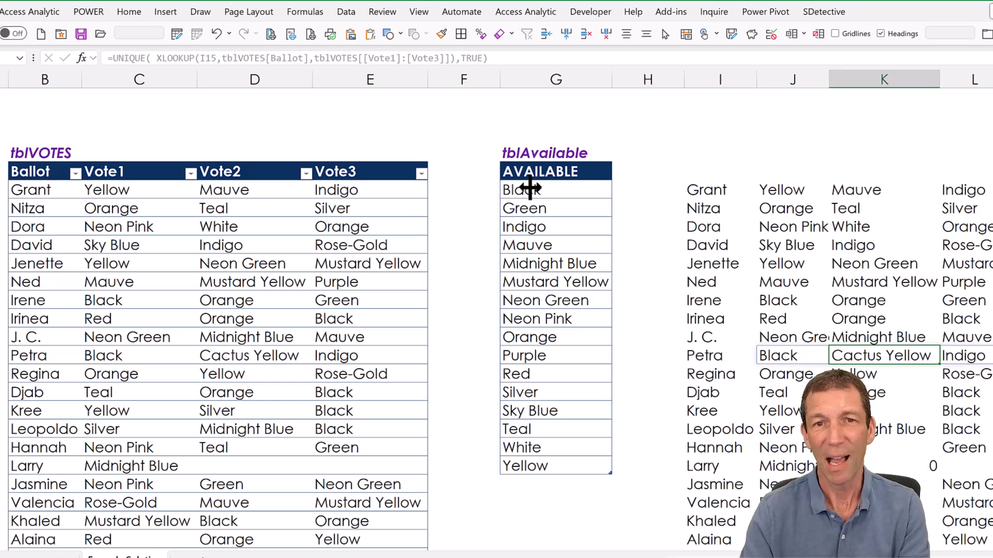
left_click_drag(527, 190, 538, 455)
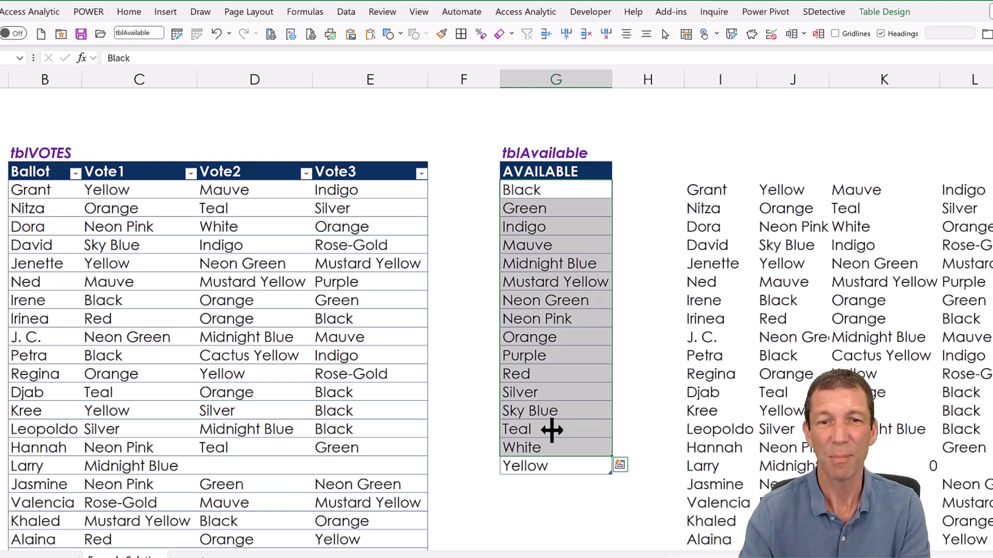
left_click(559, 465)
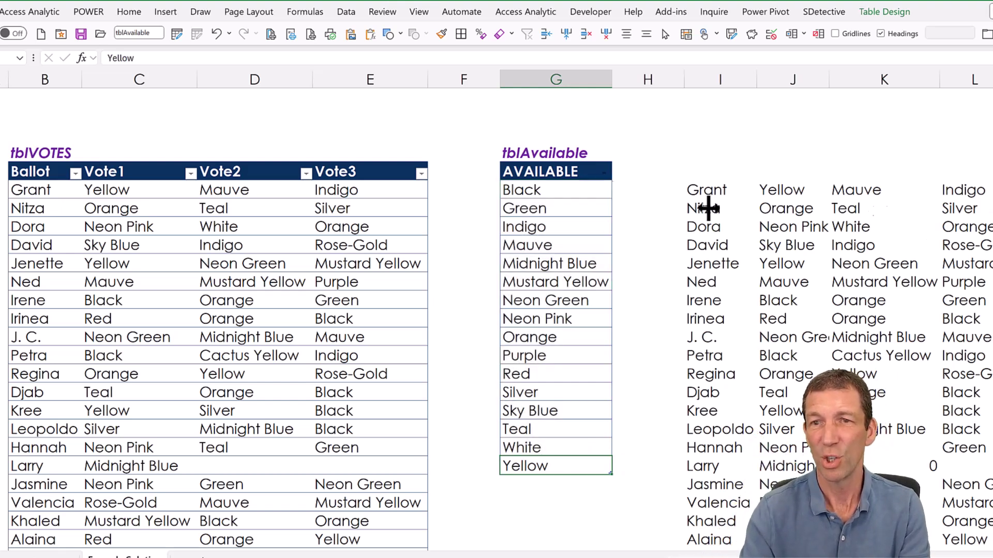
left_click_drag(545, 154, 535, 463)
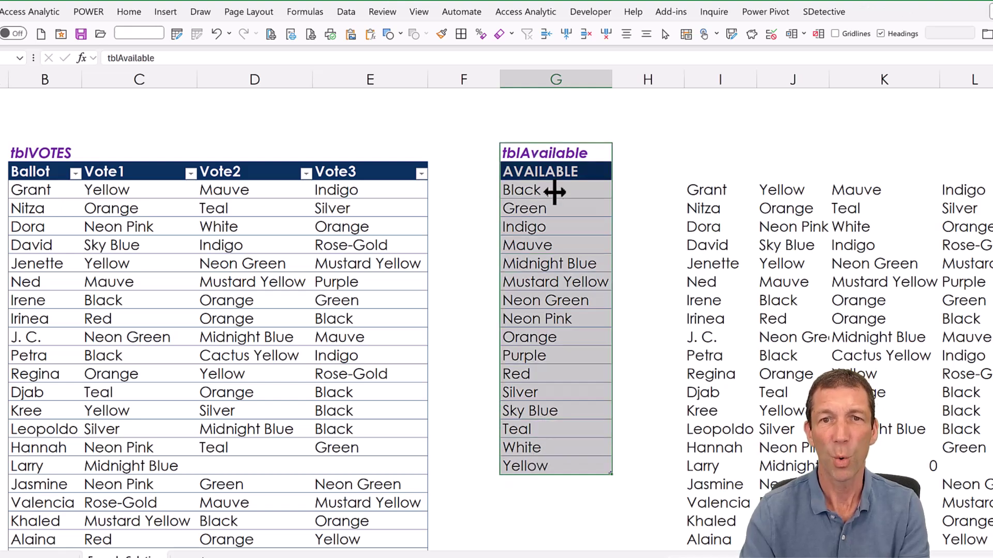
left_click_drag(560, 139, 992, 209)
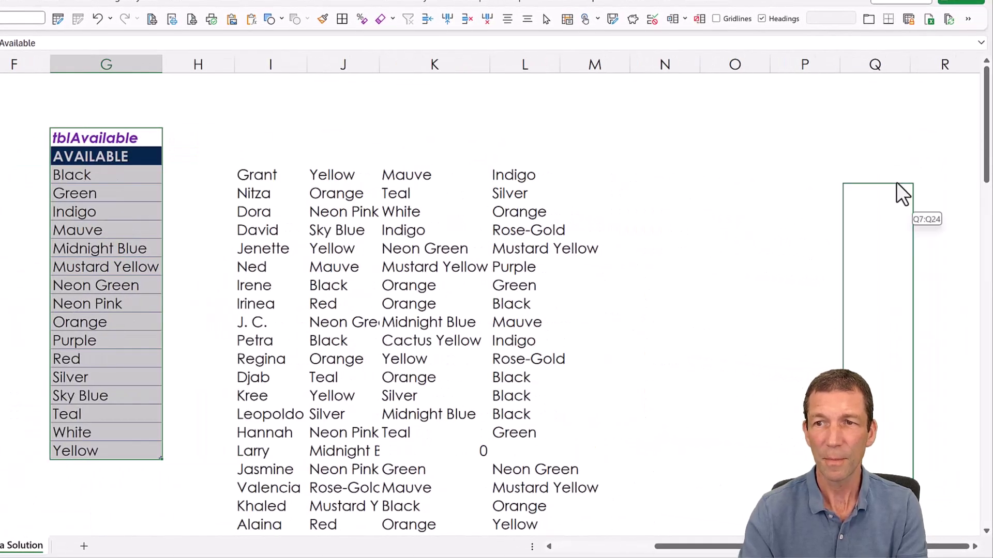
left_click_drag(896, 183, 902, 162)
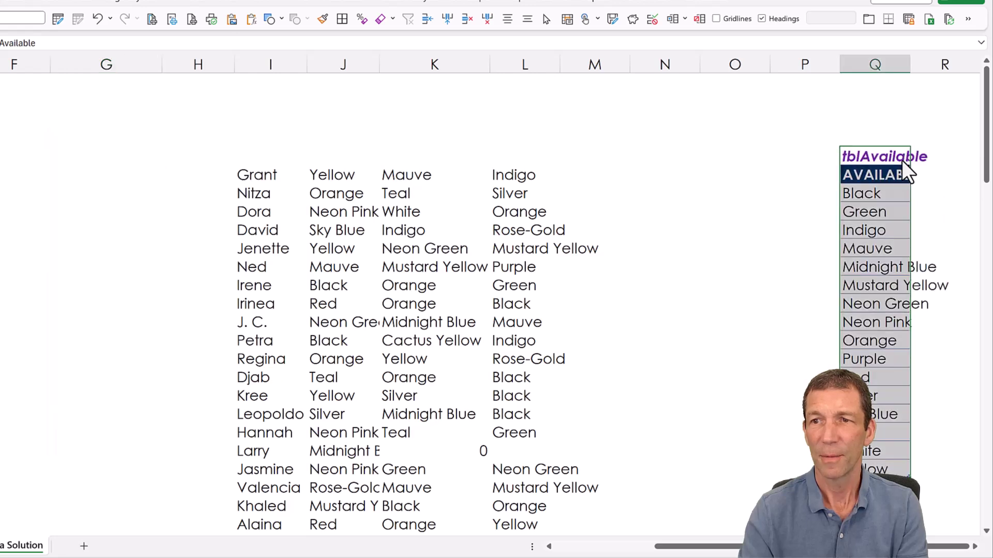
Enter the vote weights 3, 2 and 1 in M5, N5 and O5
left_click(620, 156)
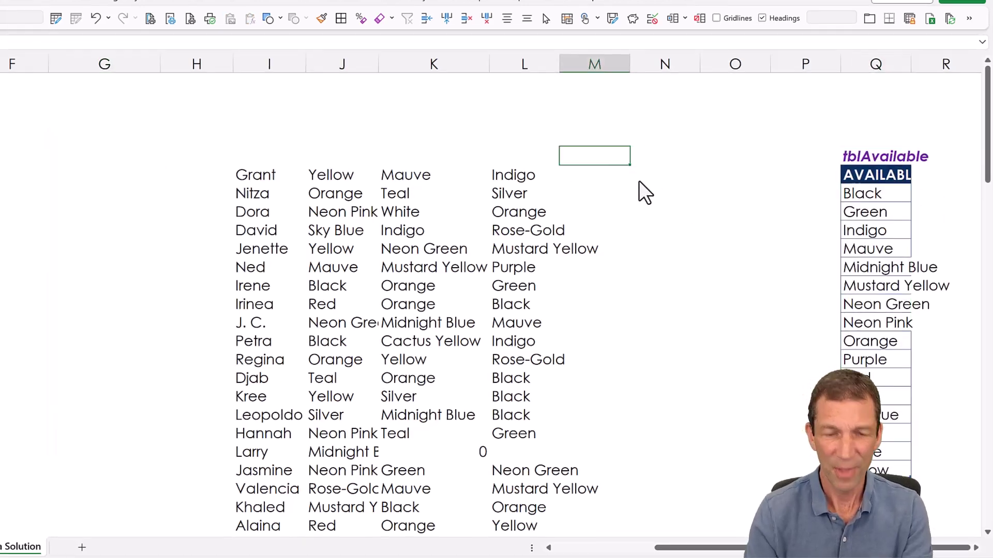
type("3")
key("ctrl+Return")
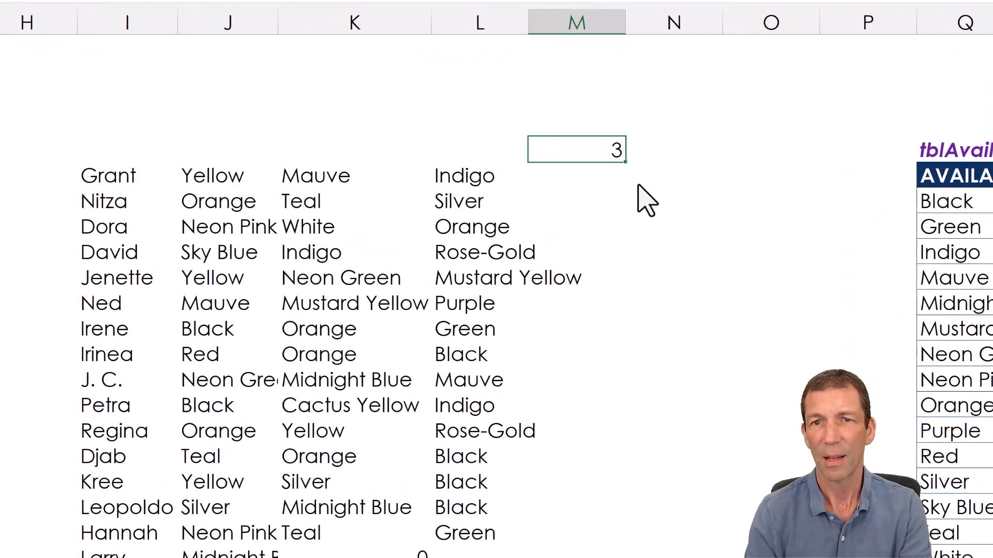
key("Right")
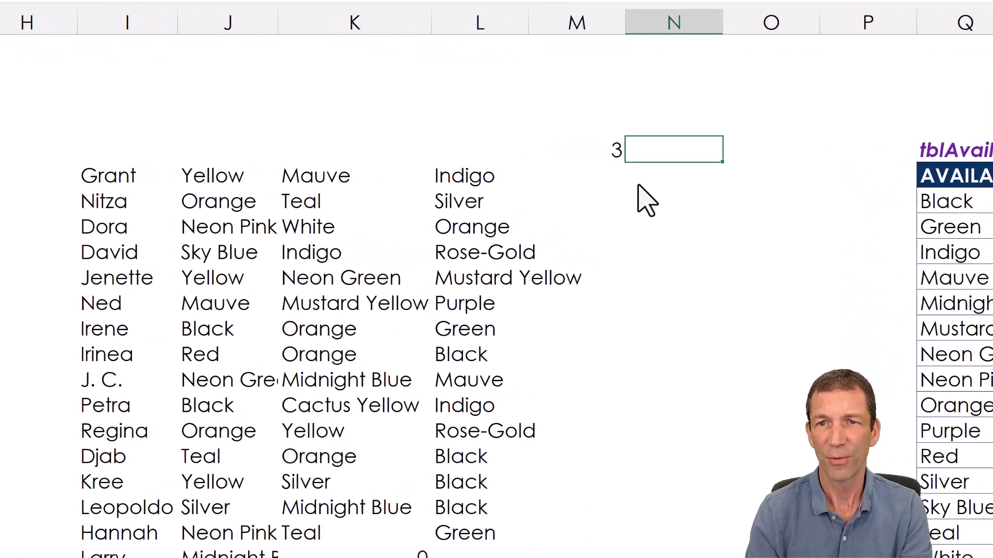
type("2")
key("Tab")
type("1")
key("Return")
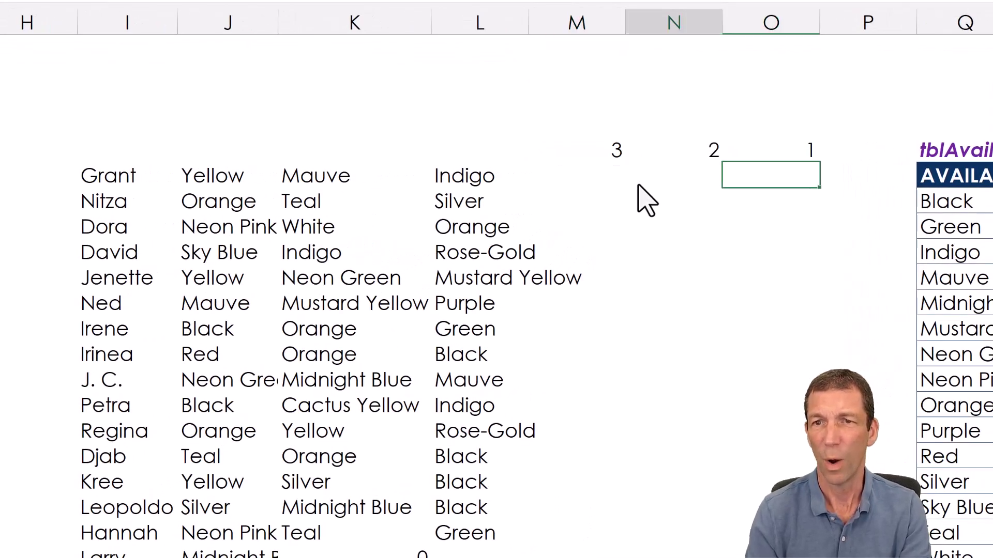
Compare the weights with vote columns J and K, then mark the empty range down column M
key("shift+Down")
key("shift+Down")
key("shift+Down")
key("shift+Down")
key("shift+Down")
key("shift+Down")
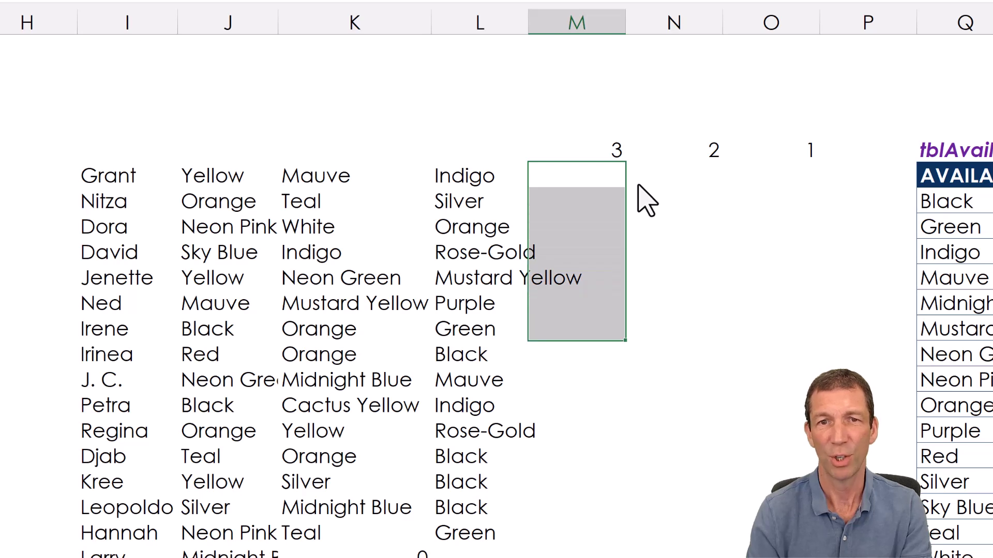
key("Left")
key("Left")
key("Left")
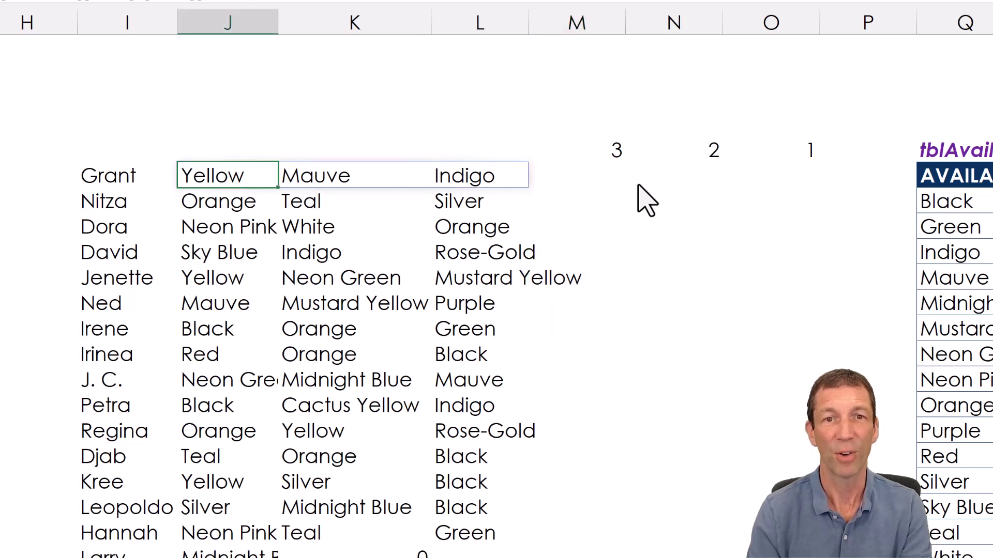
left_click(254, 25)
left_click(702, 157)
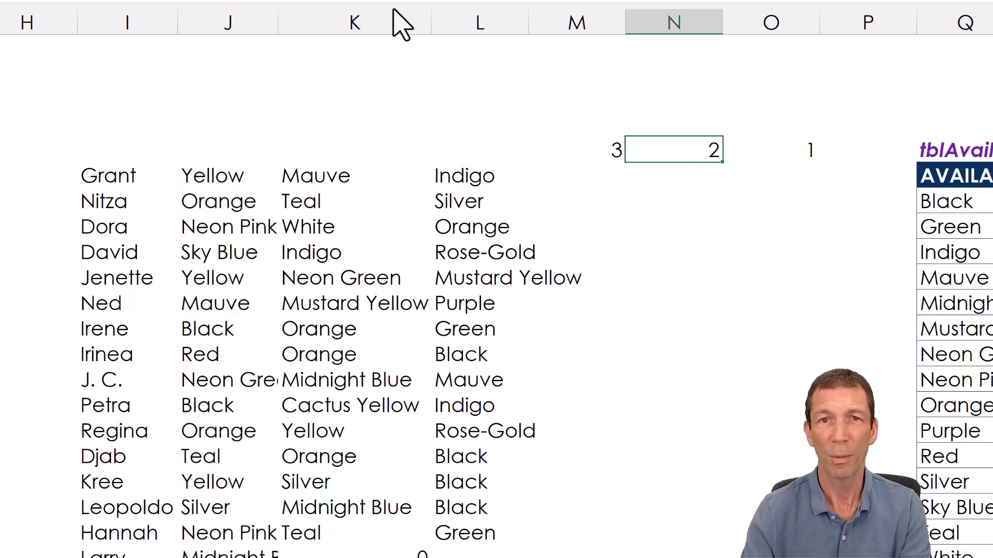
left_click(390, 23)
left_click(642, 226)
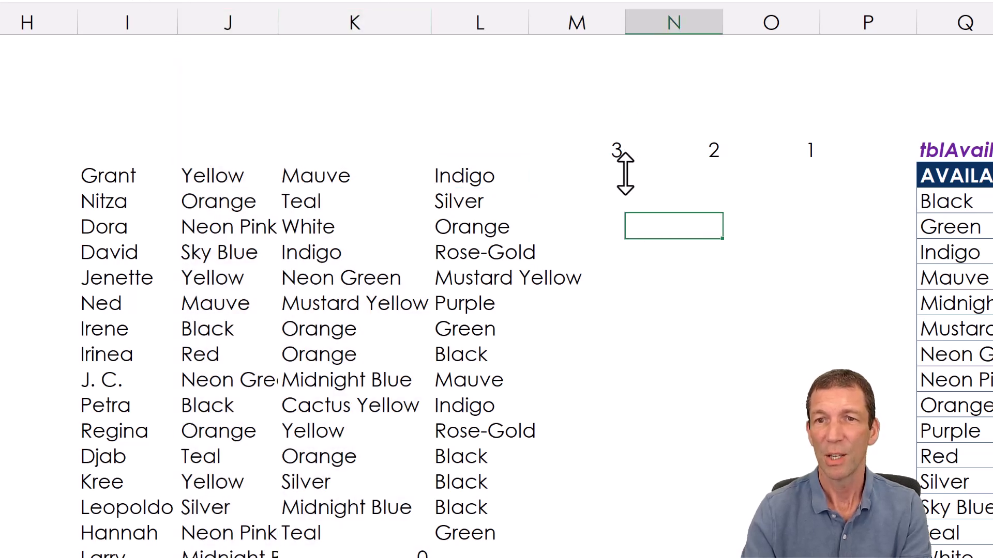
left_click(627, 175)
left_click_drag(587, 168, 576, 408)
In M6, enter a SEQUENCE formula sized by ROWS(I6#) that repeats the M5 weight for every ballot
left_click(573, 176)
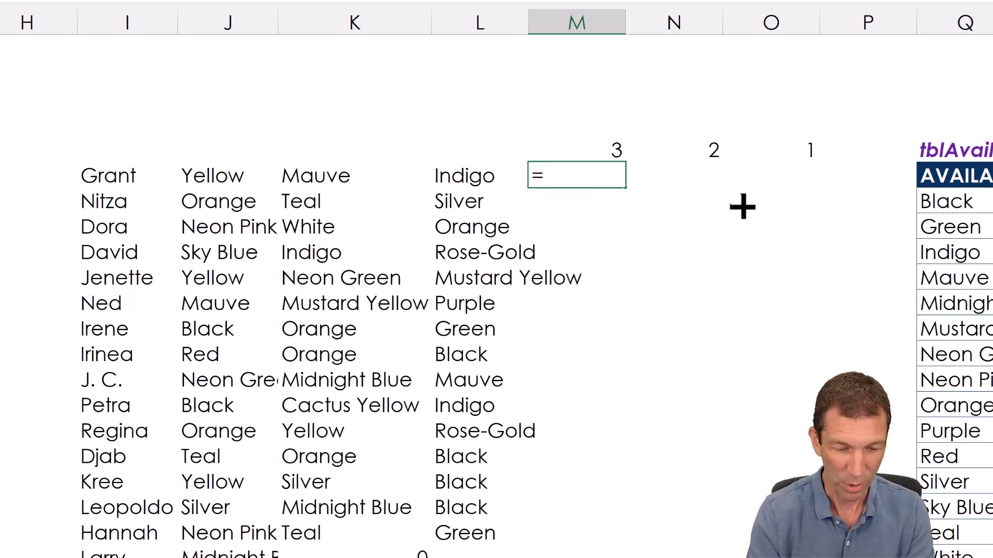
type("=seq")
key("Tab")
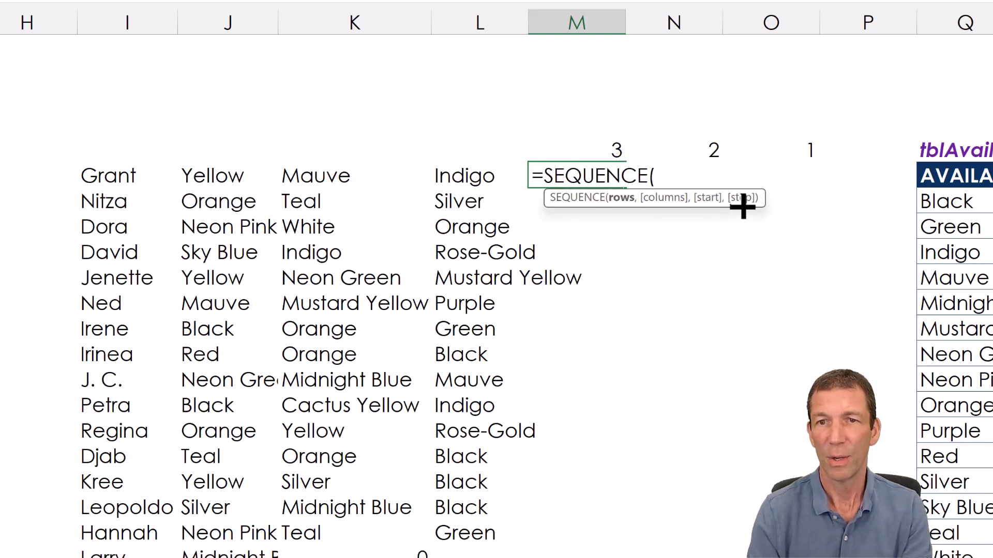
type("rows(")
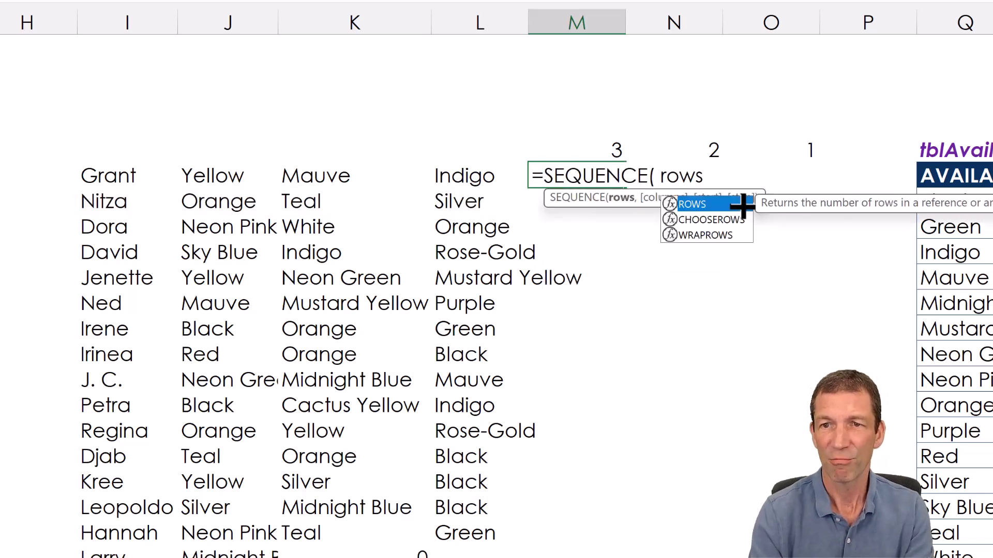
left_click(111, 173)
key("ctrl+space")
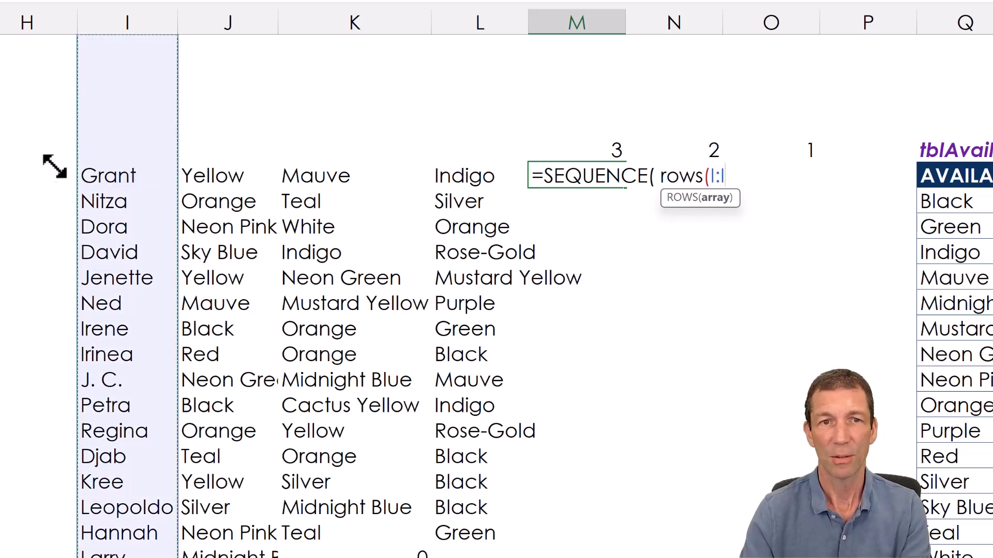
left_click(109, 171)
type("#")
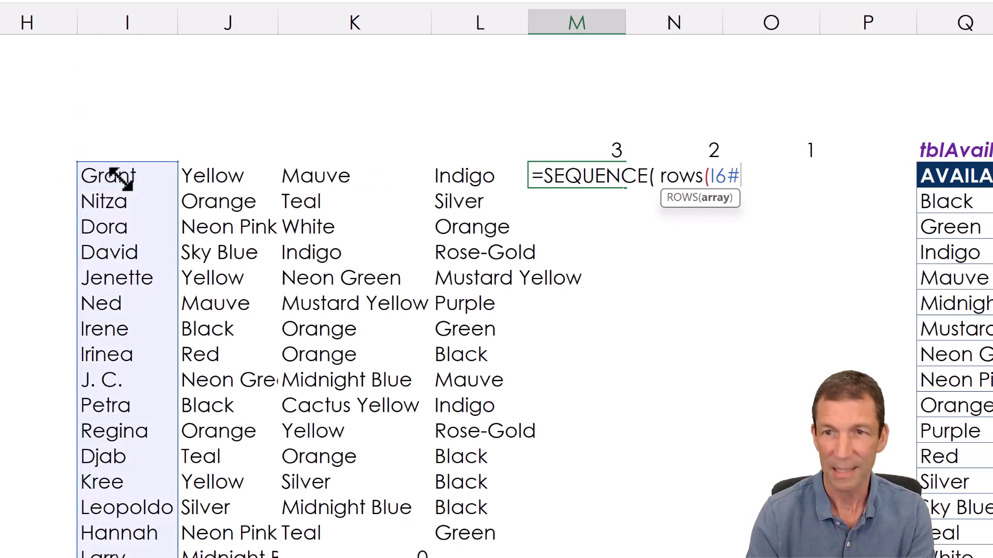
type(")")
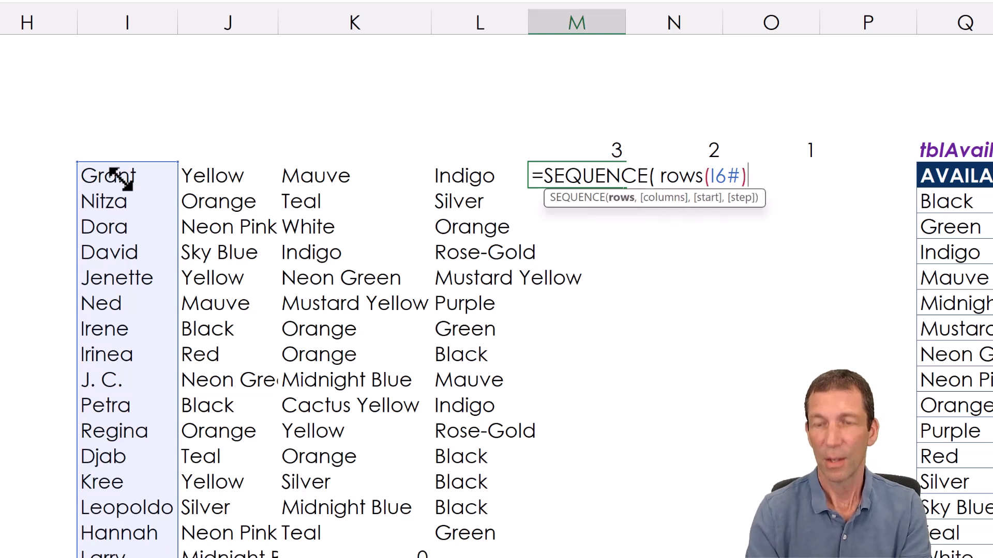
type(",")
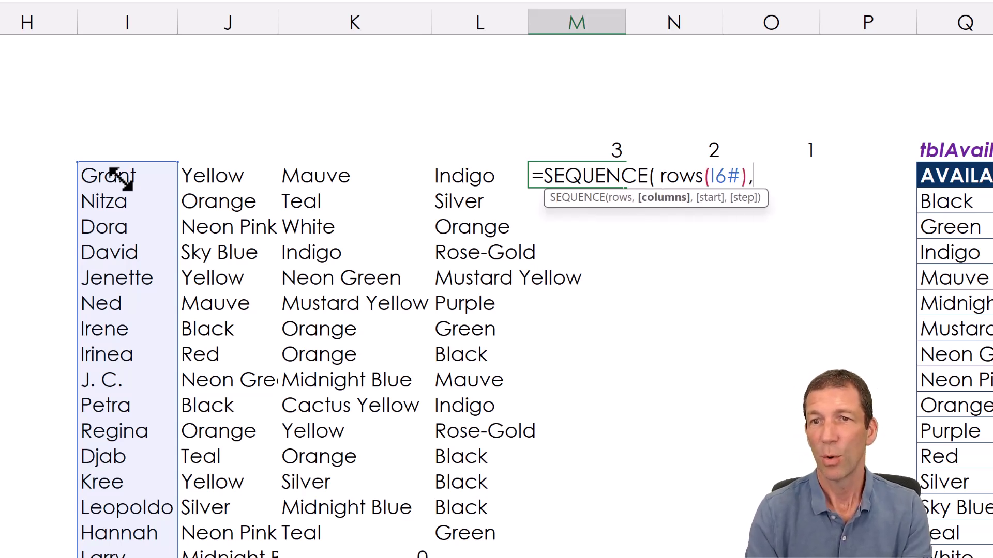
type("1,")
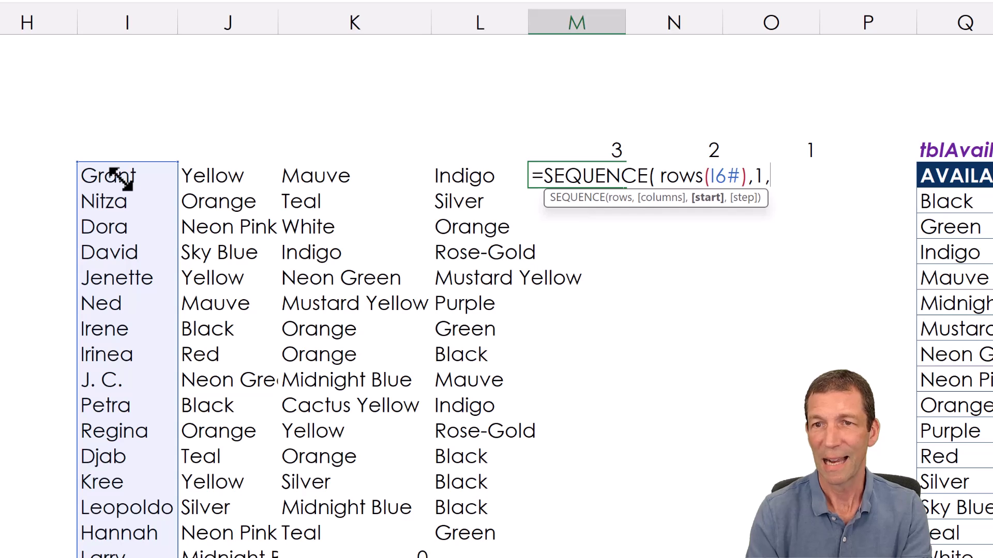
type("3,")
key("BackSpace")
key("BackSpace")
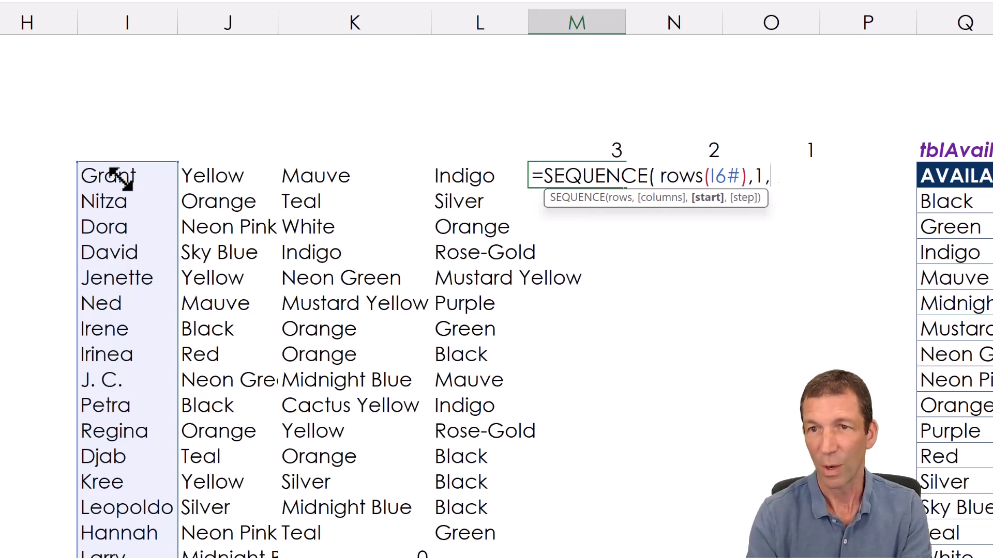
left_click(613, 149)
type(",0_")
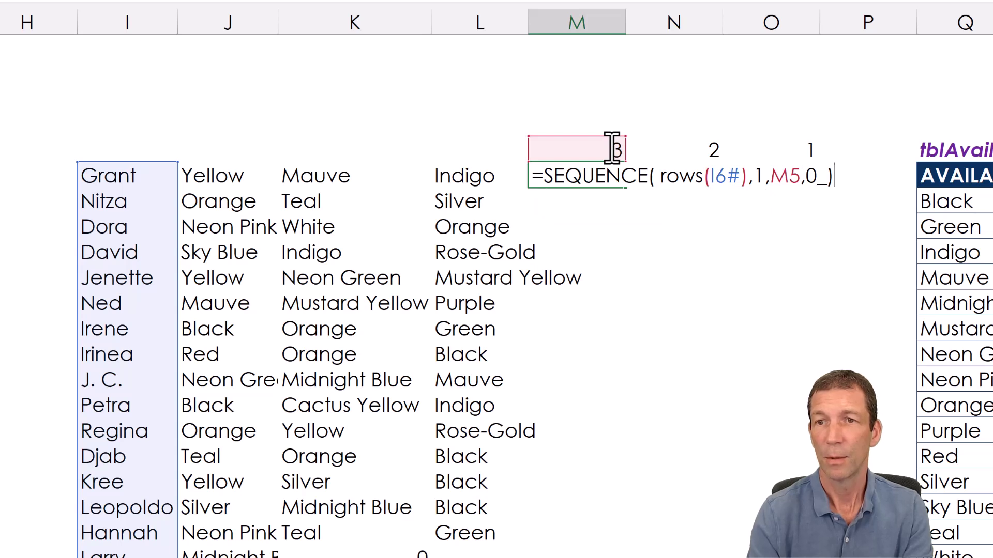
key("BackSpace")
key("Return")
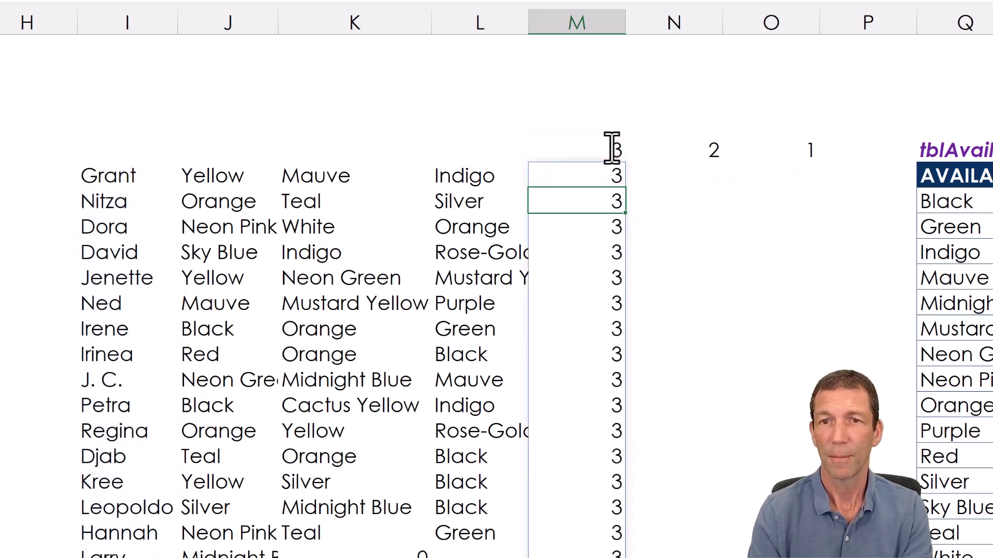
Make the ballot-name spill reference in the SEQUENCE formula absolute
key("Up")
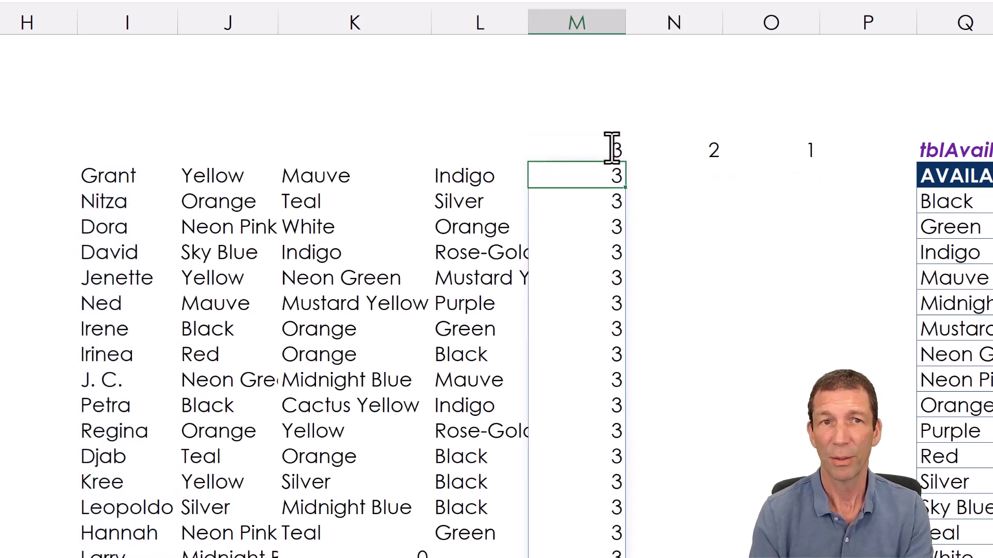
key("F2")
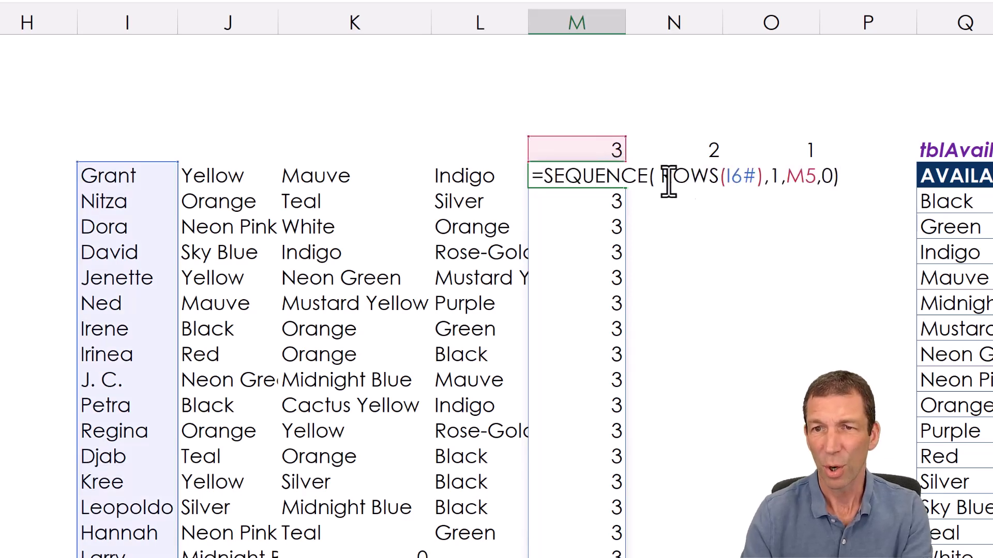
left_click(727, 176)
key("F4")
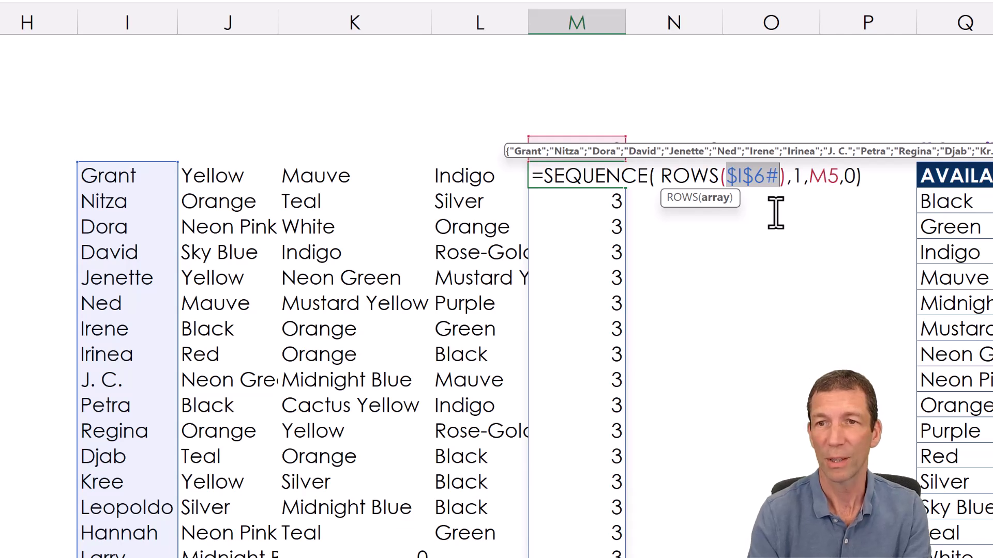
key("Return")
Copy the weight formula into N6 and O6 so those columns spill 2s and 1s
key("Up")
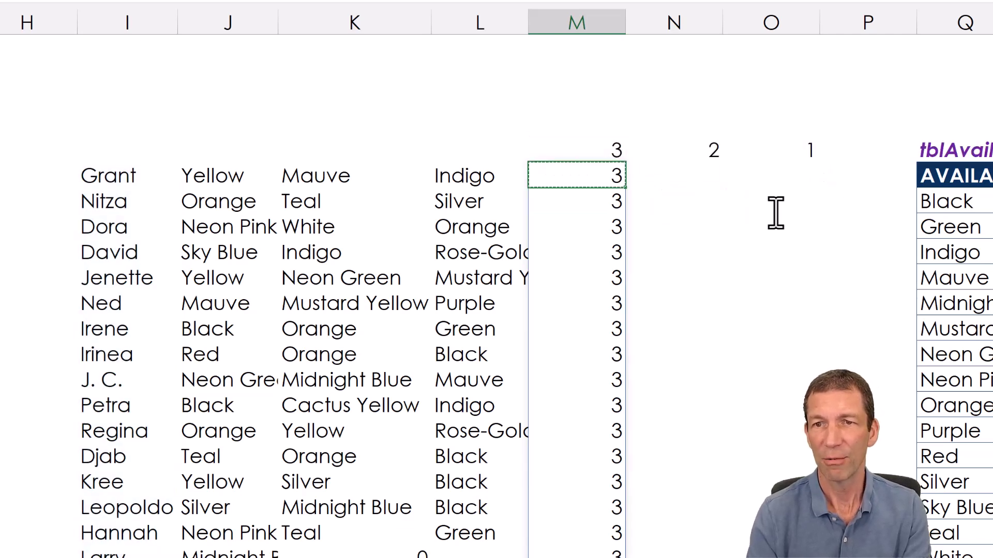
key("Right")
key("ctrl+v")
key("Right")
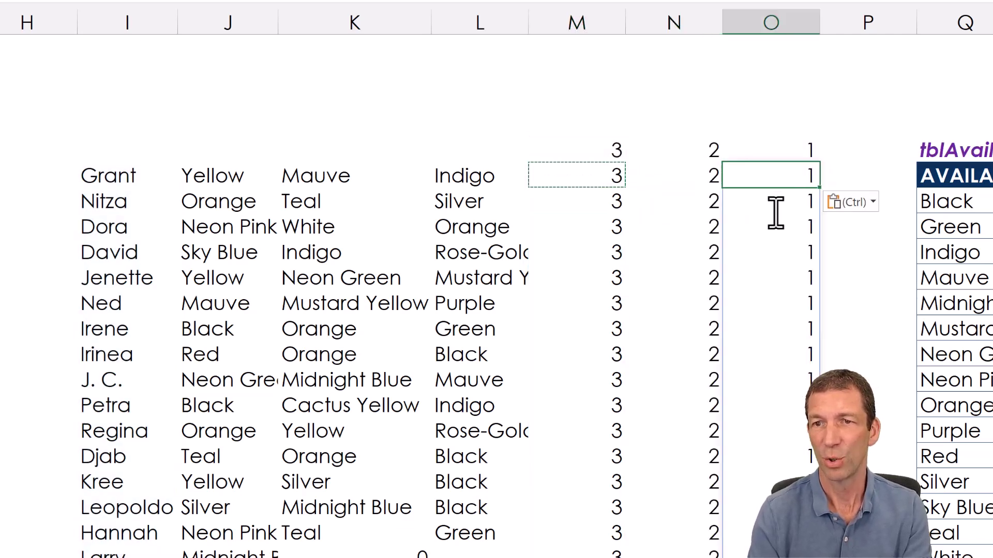
key("Left")
key("Right")
key("Right")
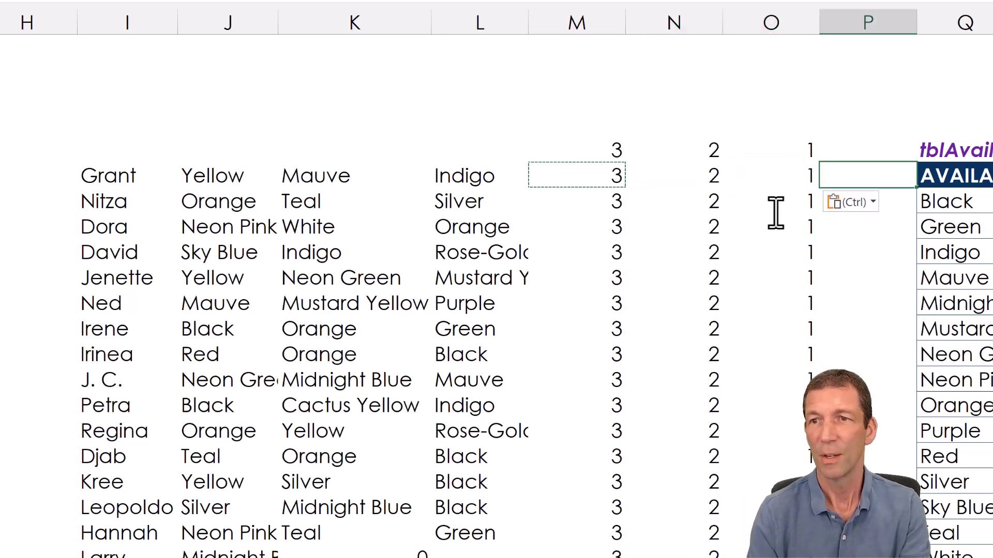
key("Right")
key("Right")
key("Right")
key("Right")
key("Right")
key("Left")
key("Left")
key("Left")
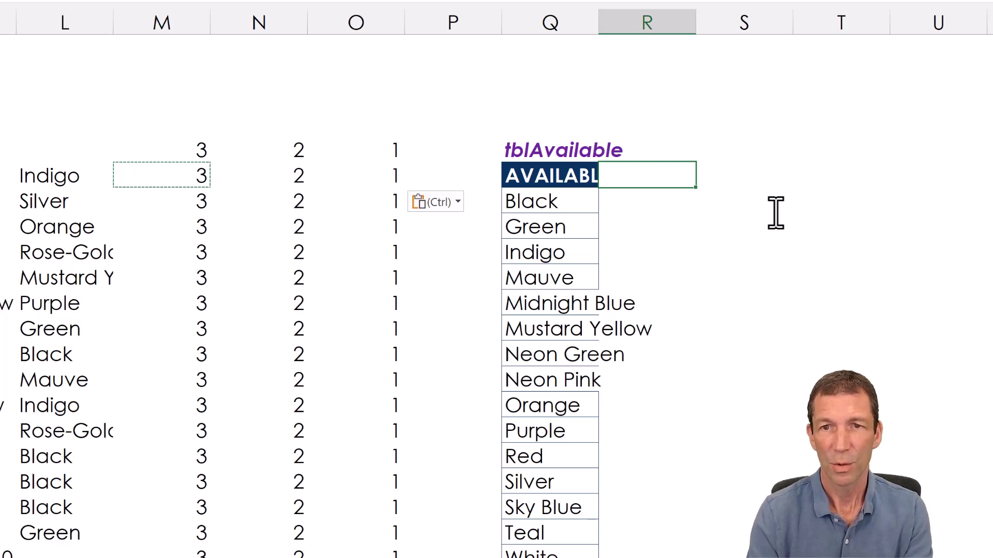
type("Vote")
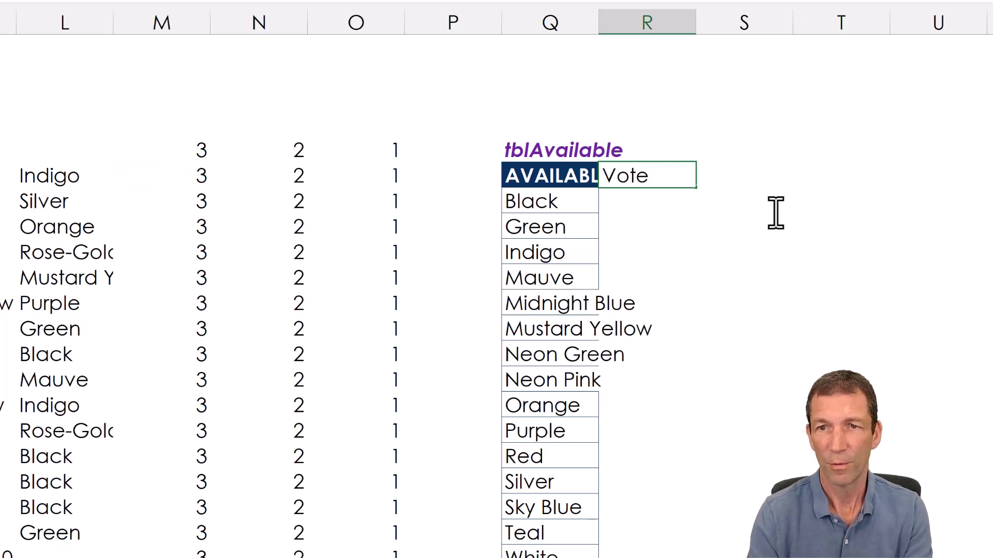
type(" 1")
key("Return")
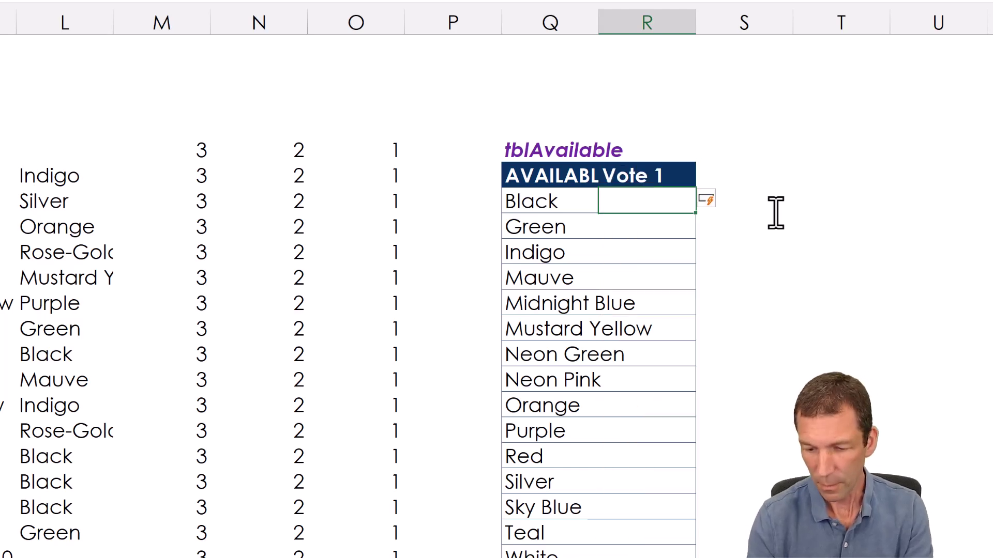
type("=sumif")
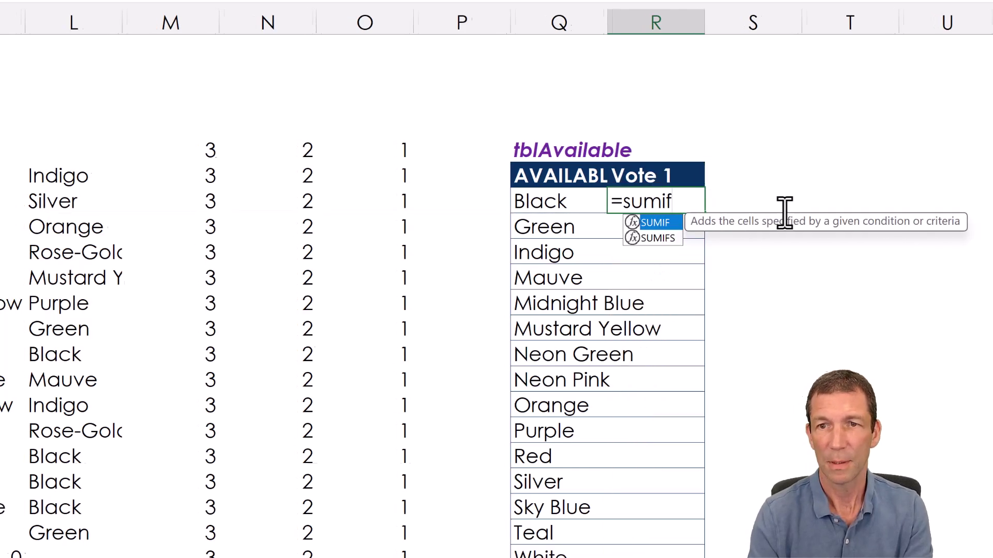
key("Down")
key("Tab")
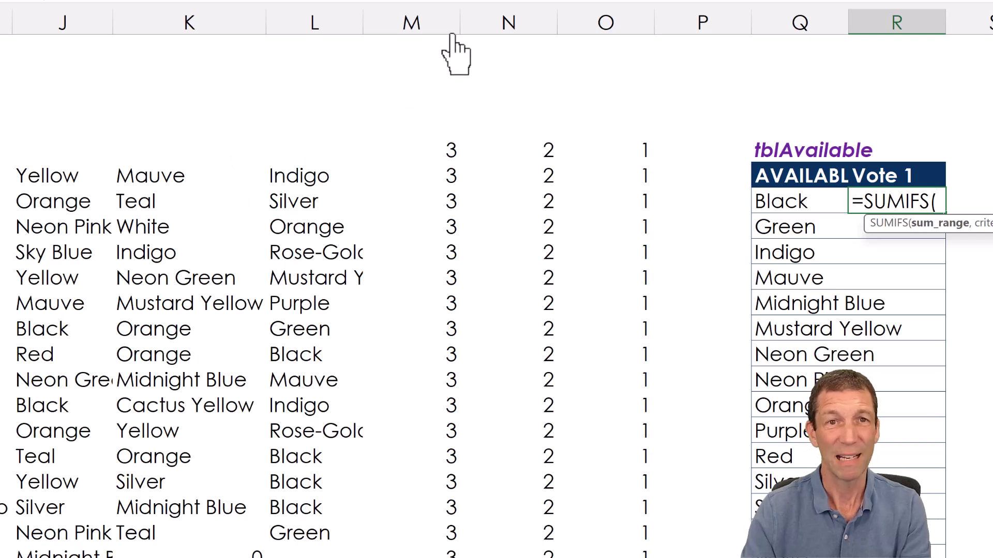
left_click(427, 25)
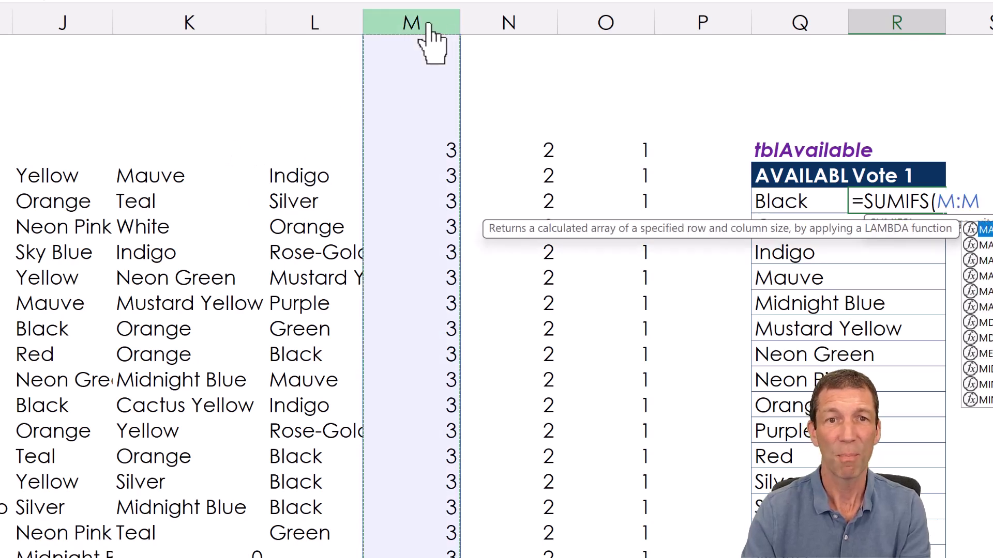
type(",")
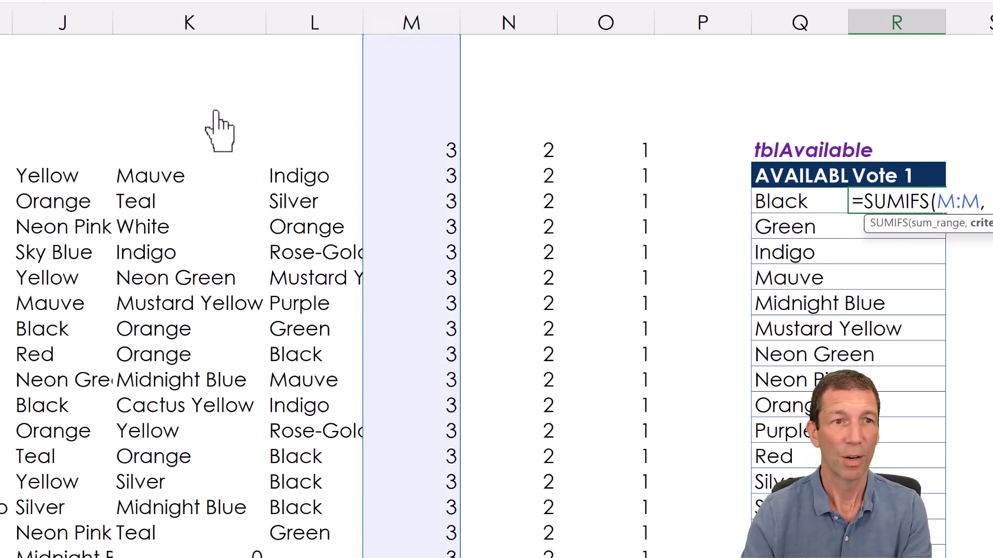
left_click(73, 28)
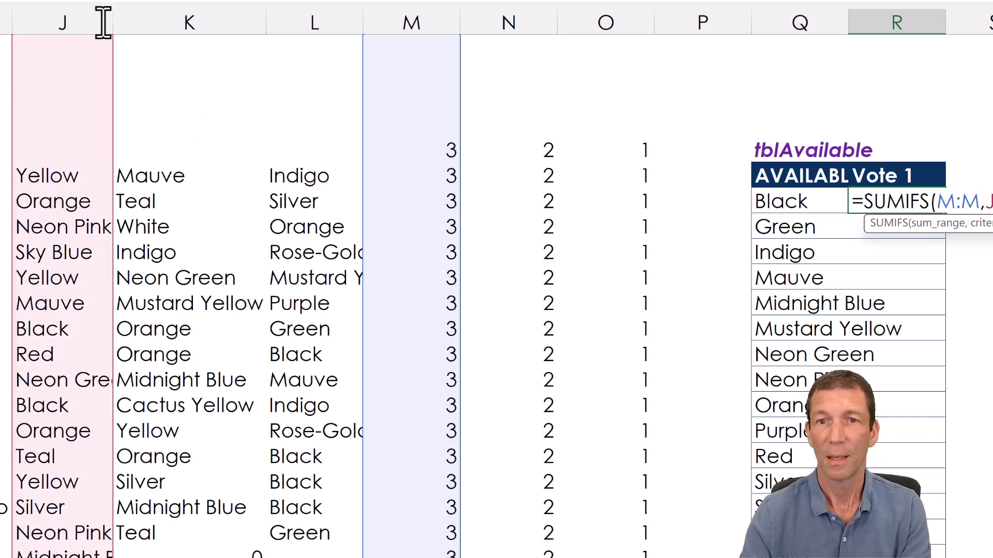
type(",")
left_click(555, 212)
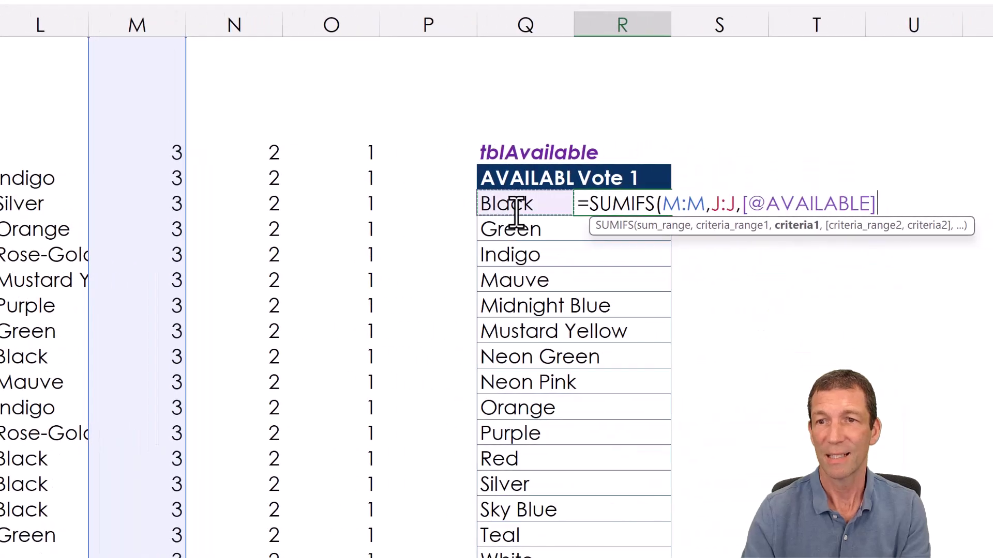
type(")")
key("Return")
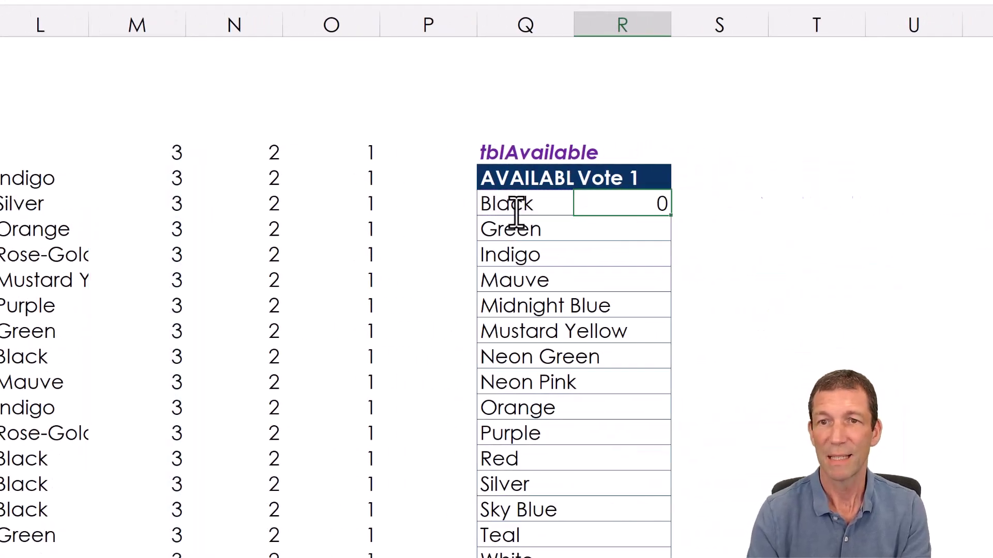
key("Up")
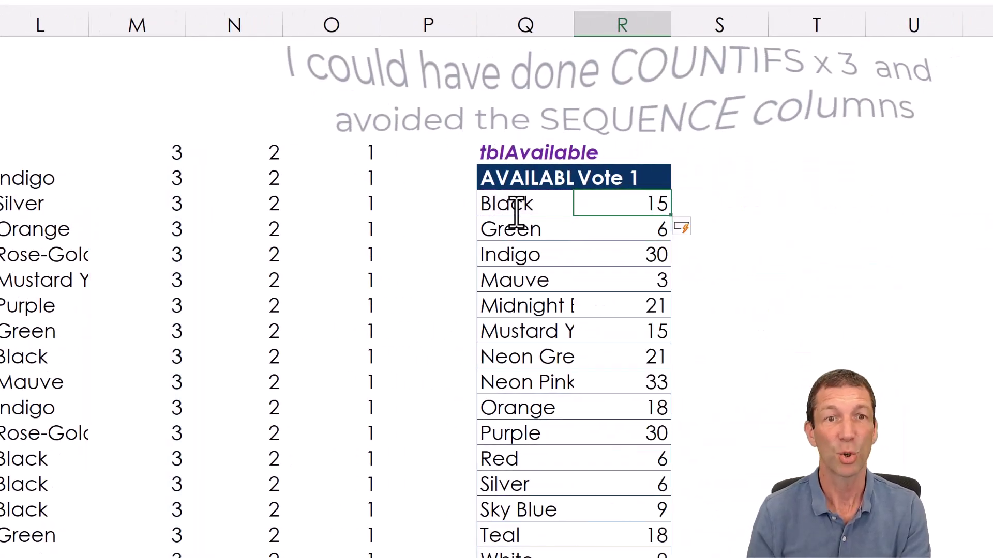
Add Vote 2, Vote 3 and Total headers to the colours table
key("Up")
key("Right")
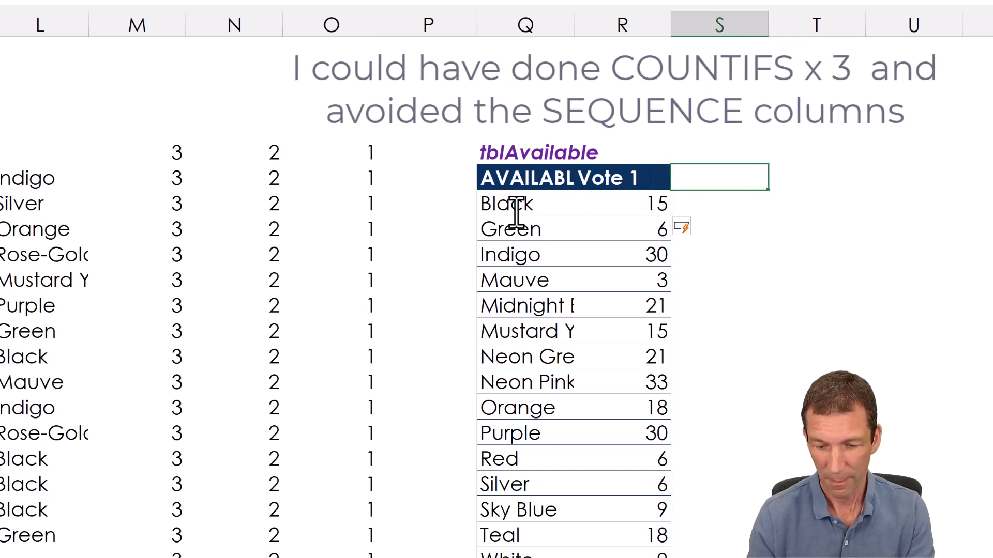
type("Cote")
key("BackSpace")
key("BackSpace")
key("BackSpace")
key("BackSpace")
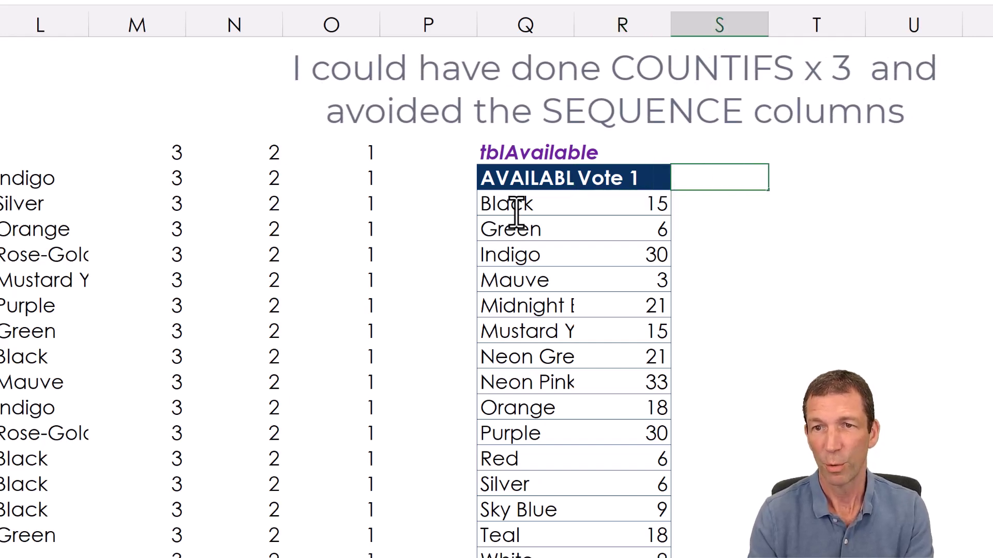
type("Vote 2")
key("Right")
type("Vote")
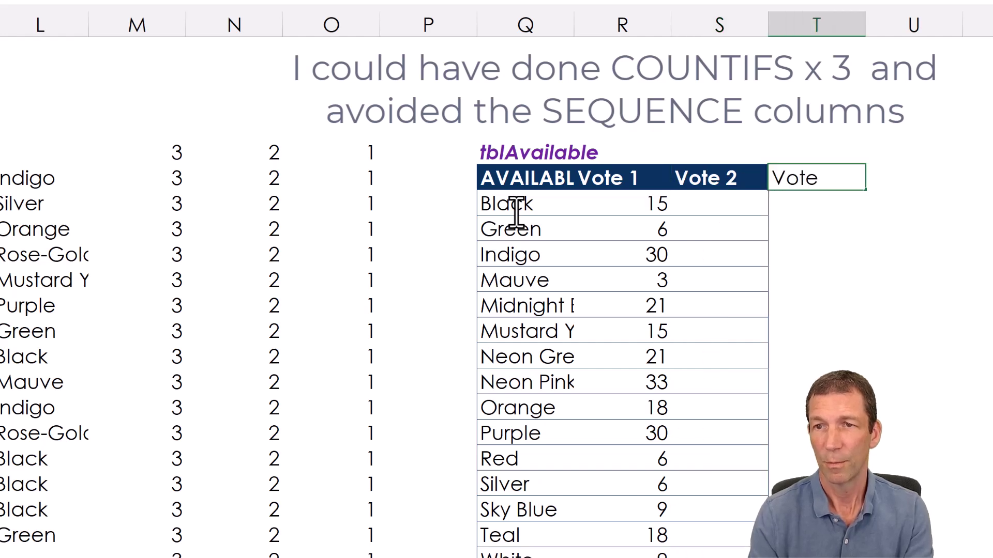
type(" 3")
key("Return")
key("Up")
key("Right")
type("Total")
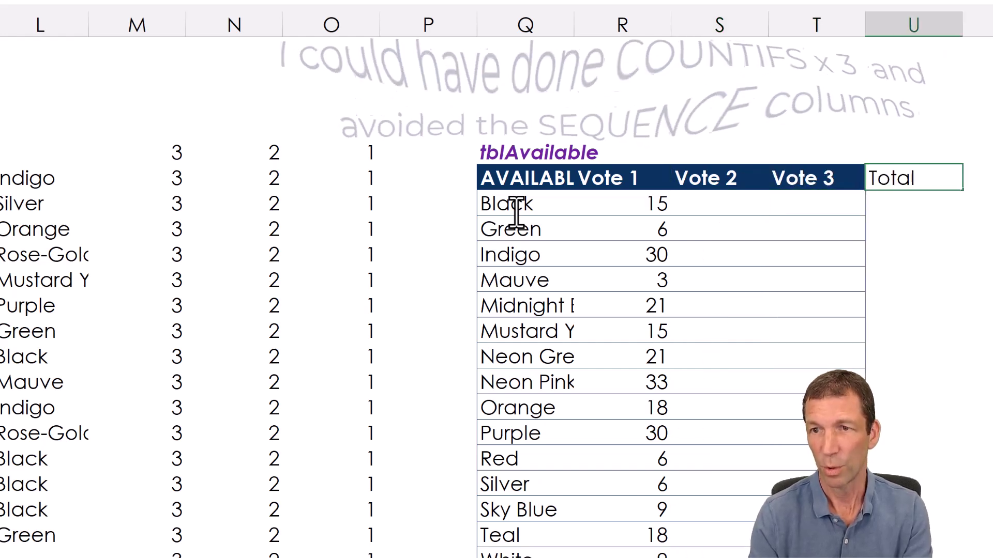
key("Return")
Fill the Total column with =SUM of the Vote 1 to Vote 3 cells
type("=s")
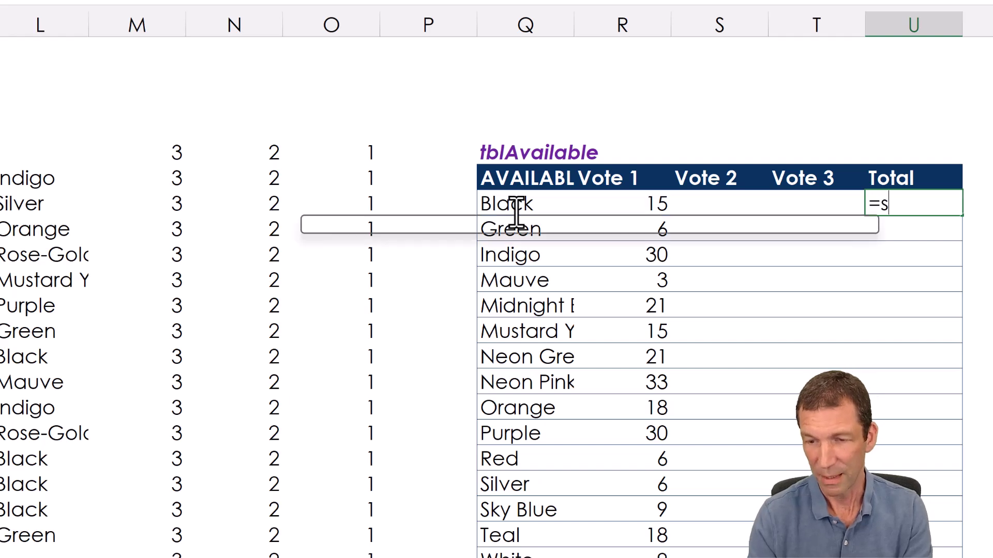
type("um(")
key("Left")
key("shift+Left")
key("shift+Left")
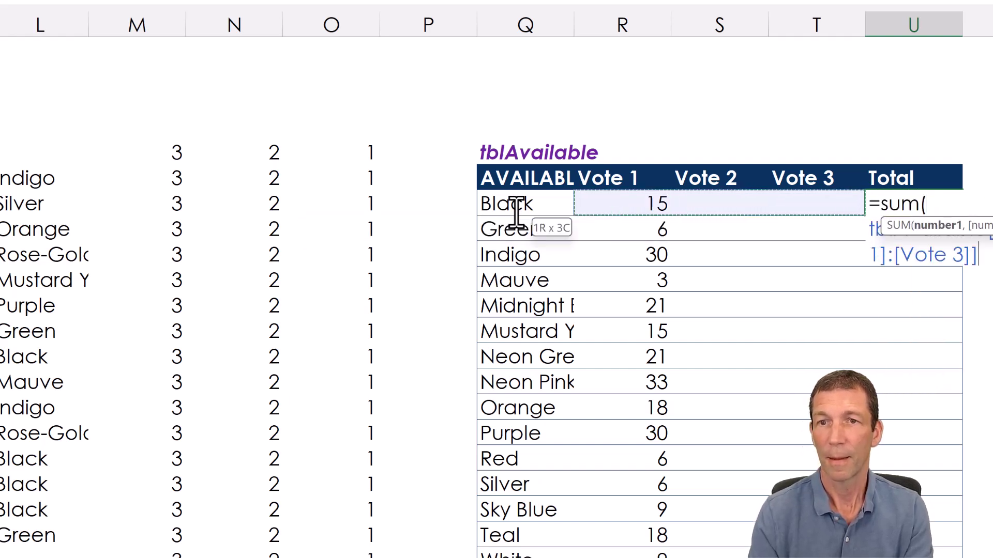
key("Return")
Copy the Vote 1 SUMIFS formula into the Vote 2 and Vote 3 columns
key("Left")
key("Up")
key("Left")
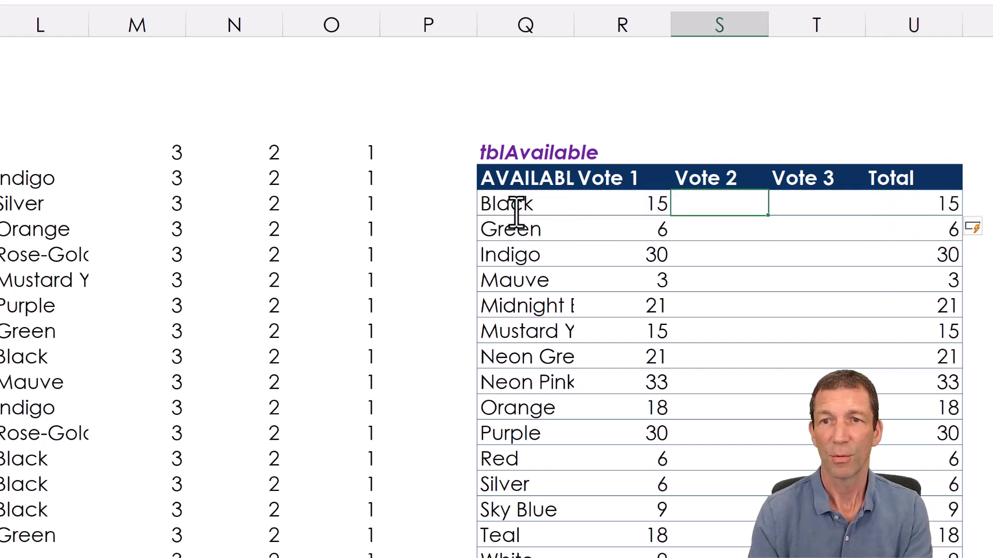
key("Left")
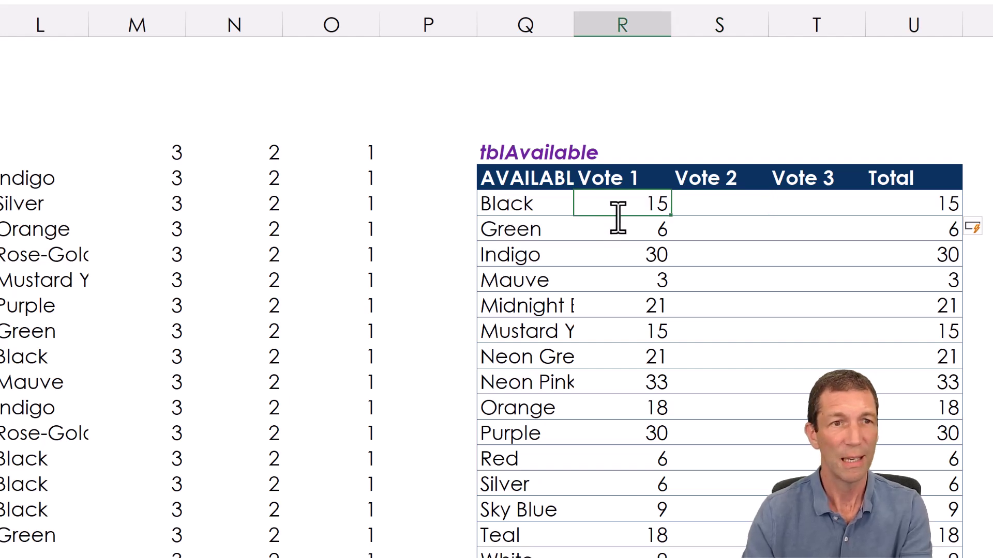
key("F2")
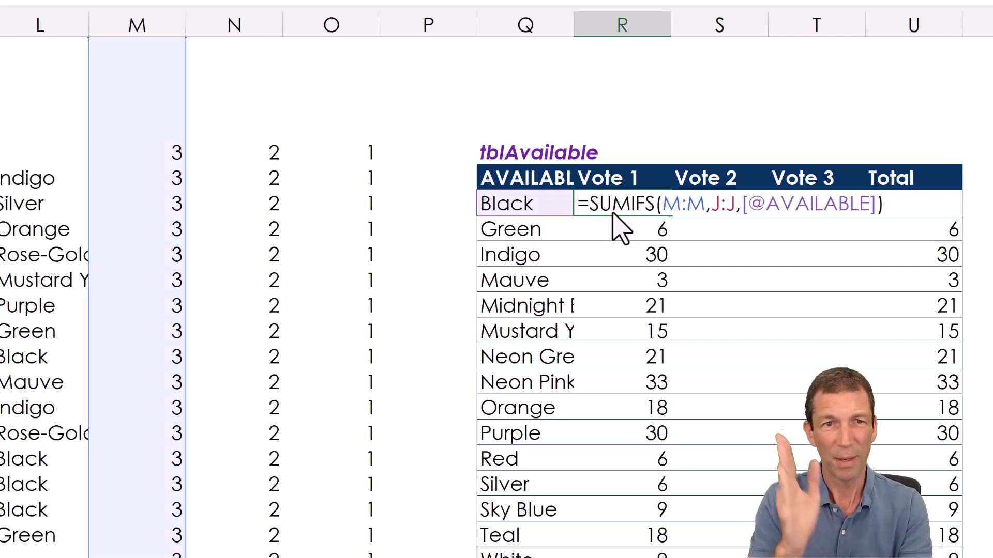
key("ctrl+Return")
key("ctrl+c")
key("Right")
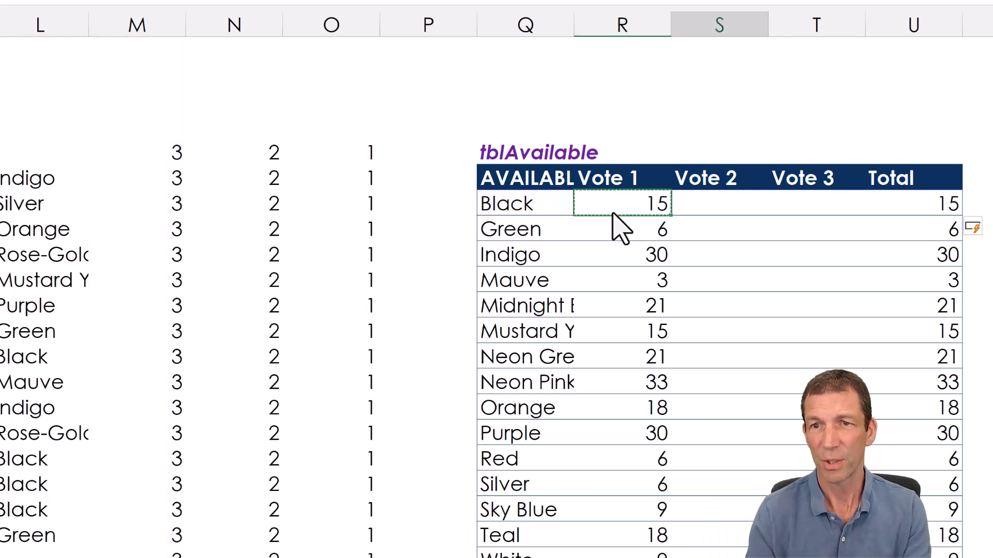
key("ctrl+v")
key("Right")
key("ctrl+v")
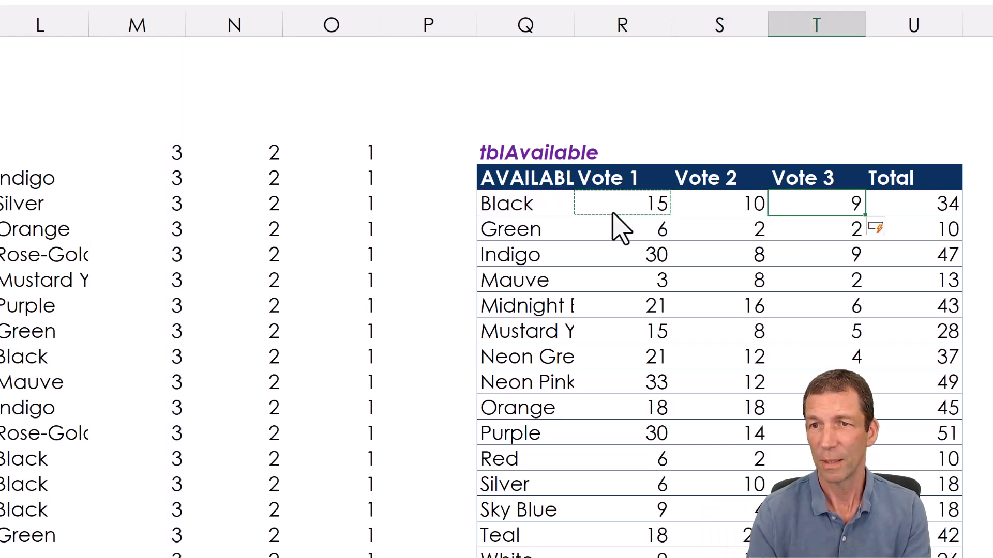
key("F2")
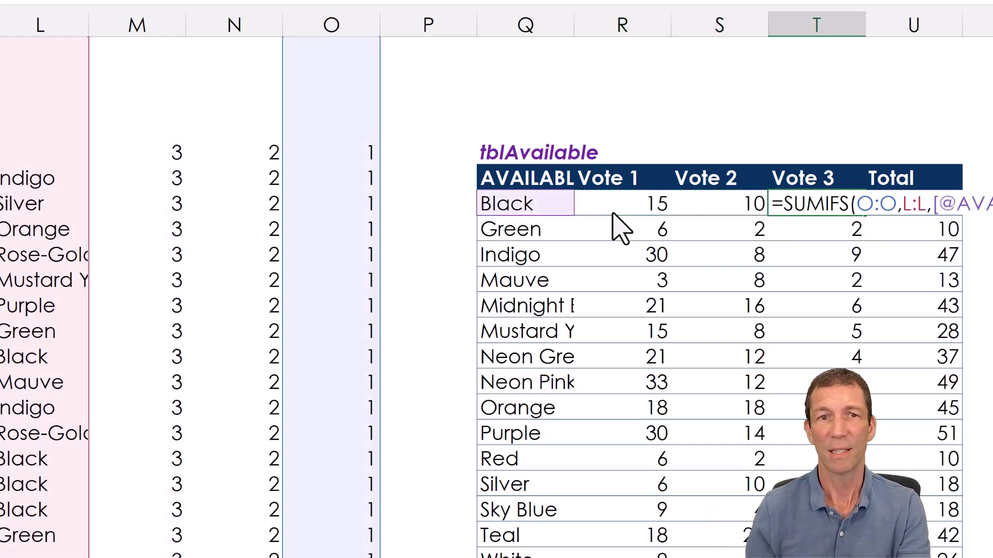
key("ctrl+Return")
key("Right")
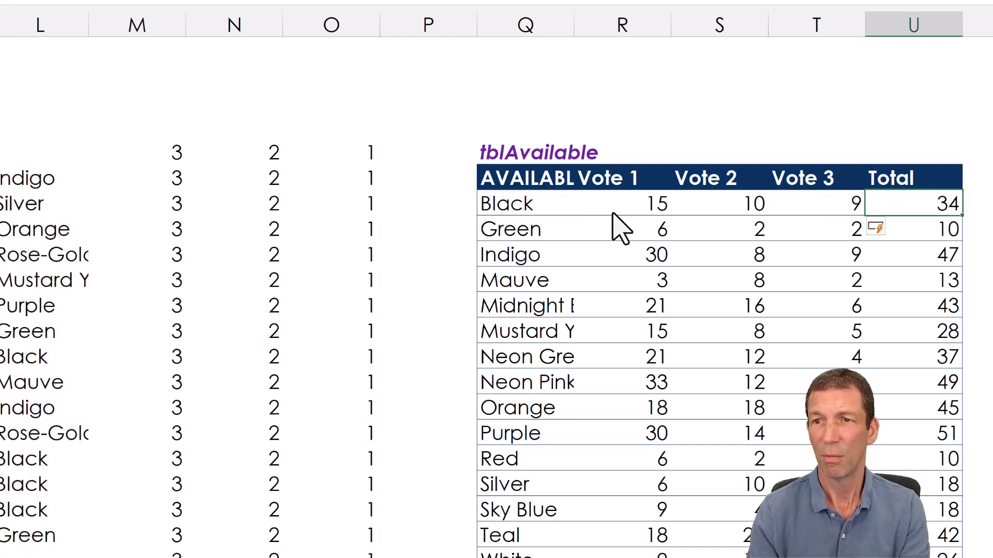
Rank colours with =SORTBY(tblAvailable[AVAILABLE],tblAvailable[Total],-1) and start wrapping the names in HSTACK
key("Right")
key("Right")
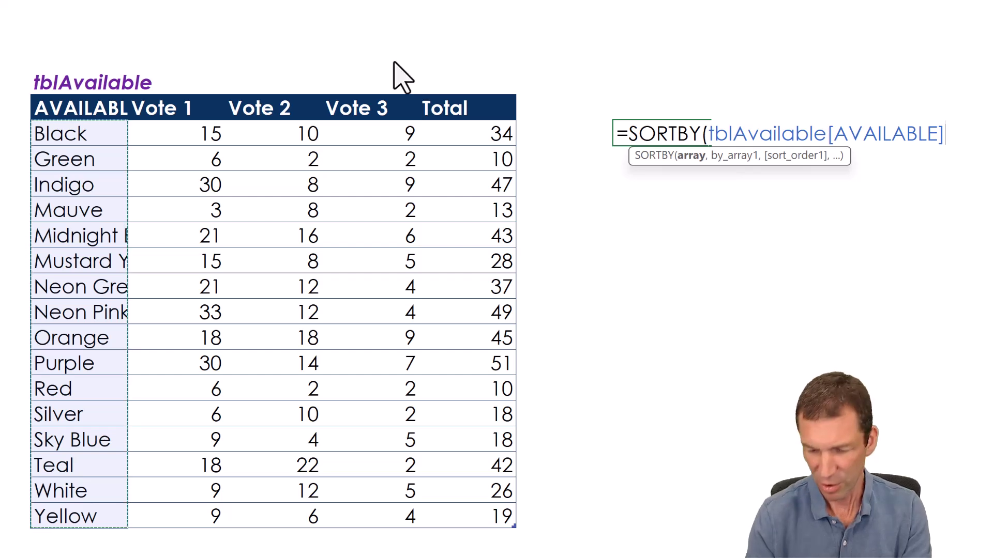
type(",")
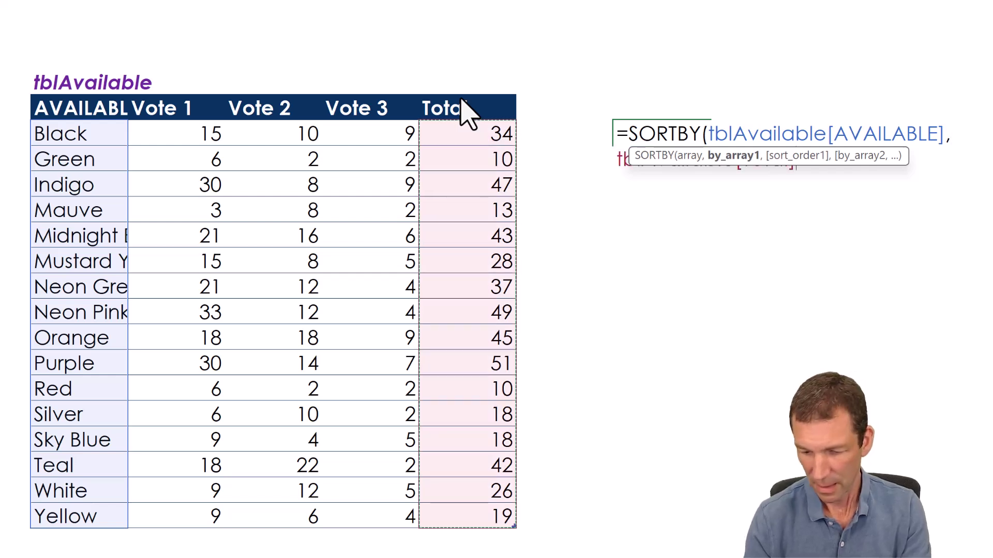
type(",")
key("Down")
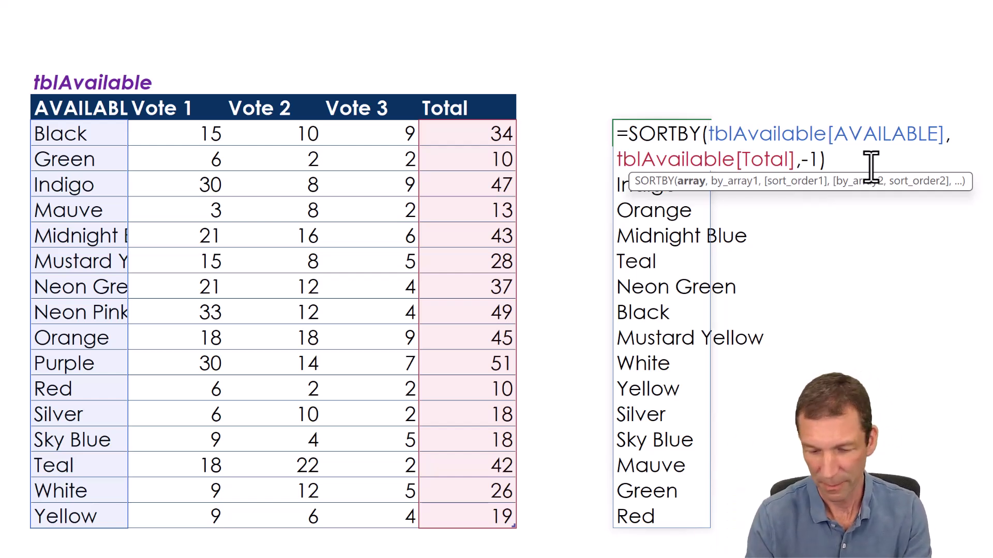
type("HSTACK(")
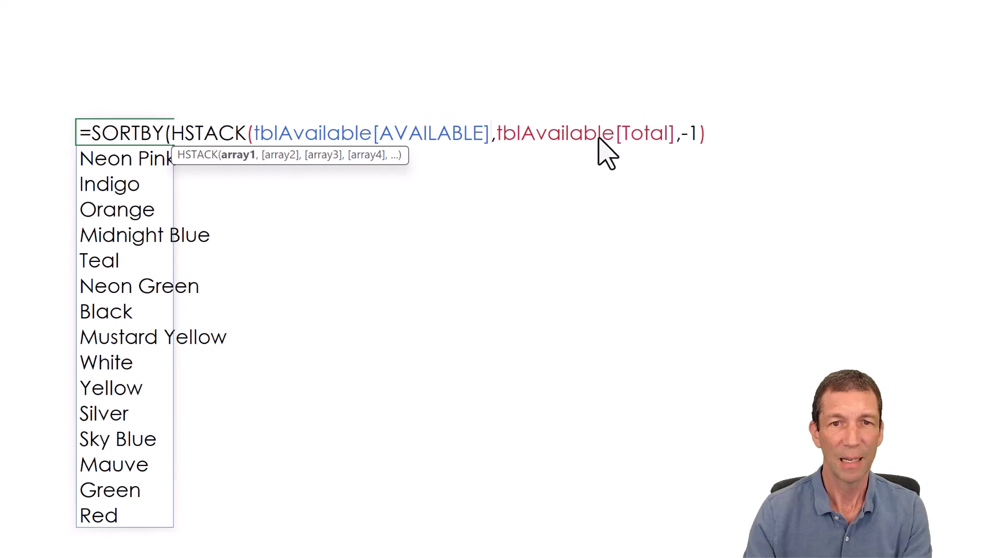
Add tblAvailable[Total] as HSTACK's second array so each colour shows its total
type(",")
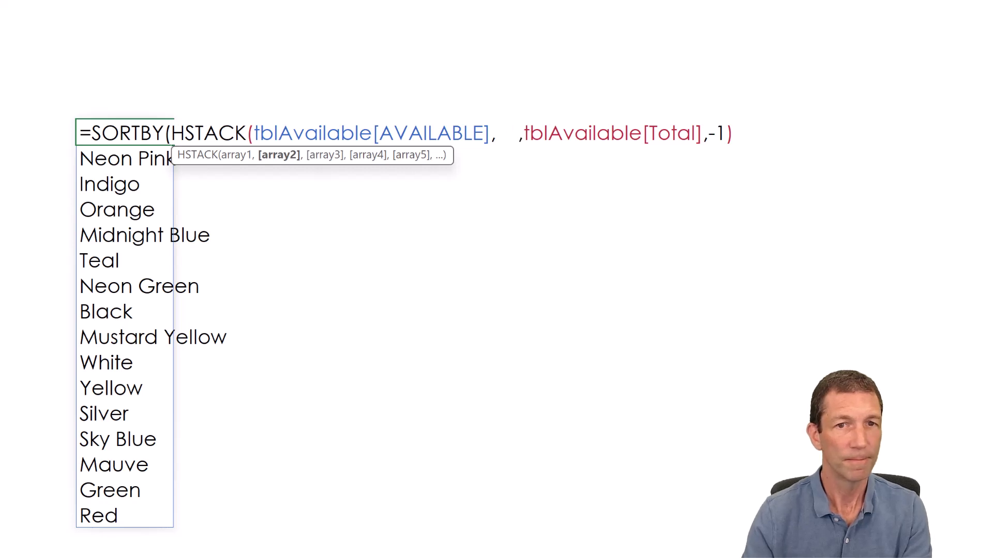
key("ctrl+v")
type(")")
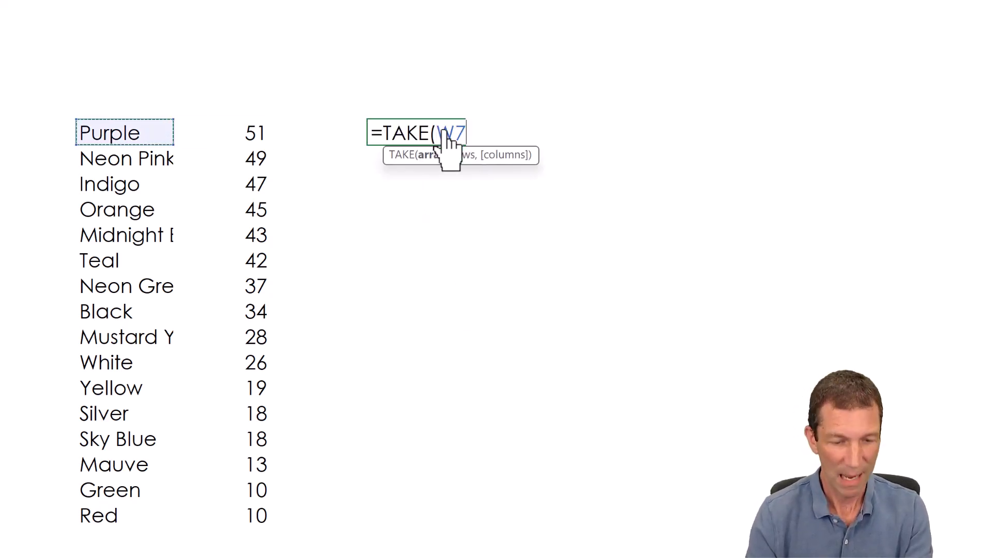
Return the top four colours with =TAKE(W7#,4)
type("#,4)")
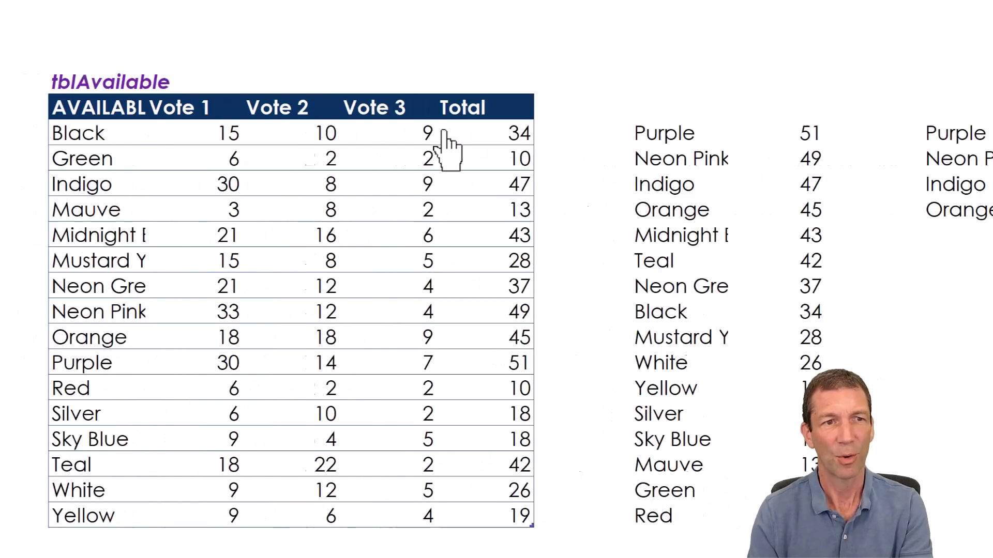
key("Left")
key("Left")
key("Left")
key("Left")
key("Left")
key("Left")
key("Left")
key("Left")
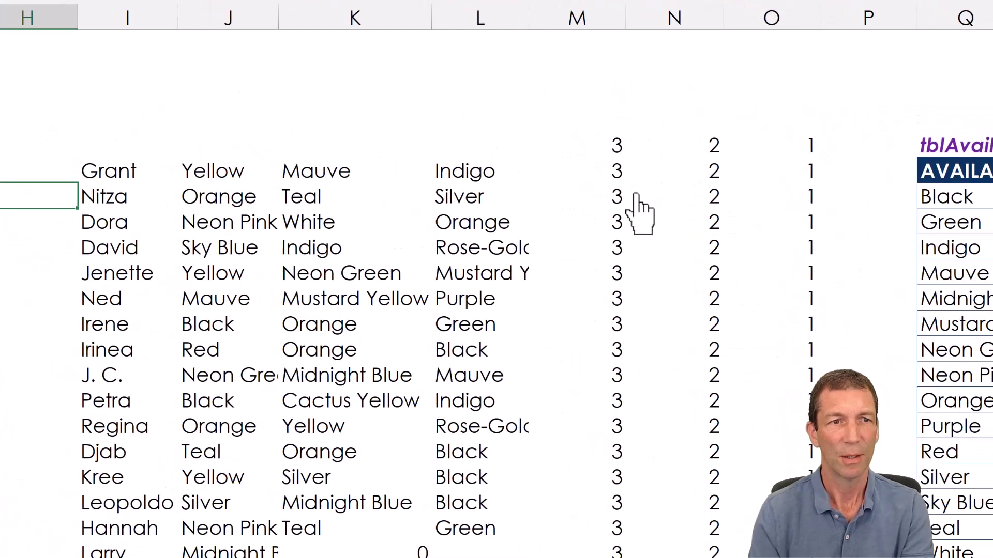
Move to the ballot rows to review each voter's spilled picks in columns J to L
key("Up")
key("Right")
key("Right")
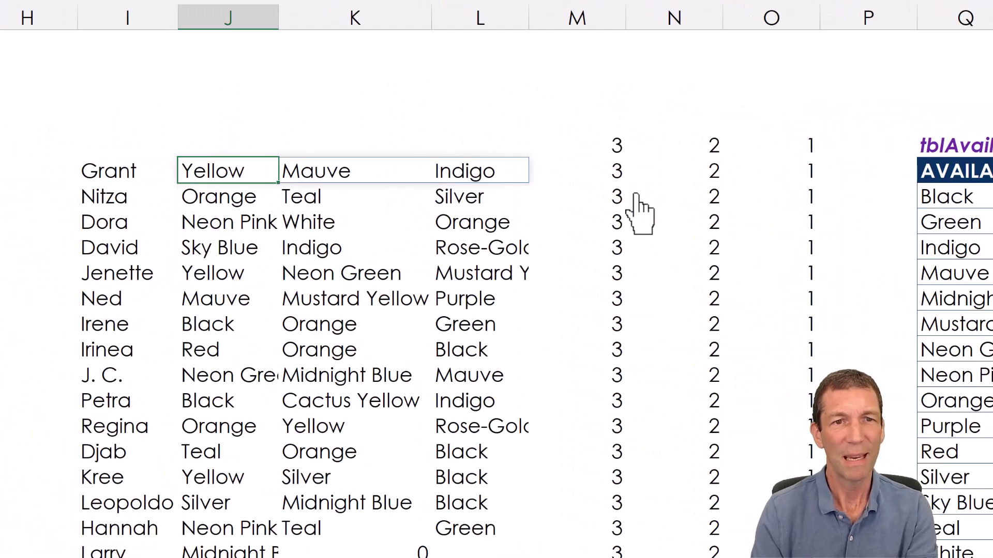
key("Down")
key("Up")
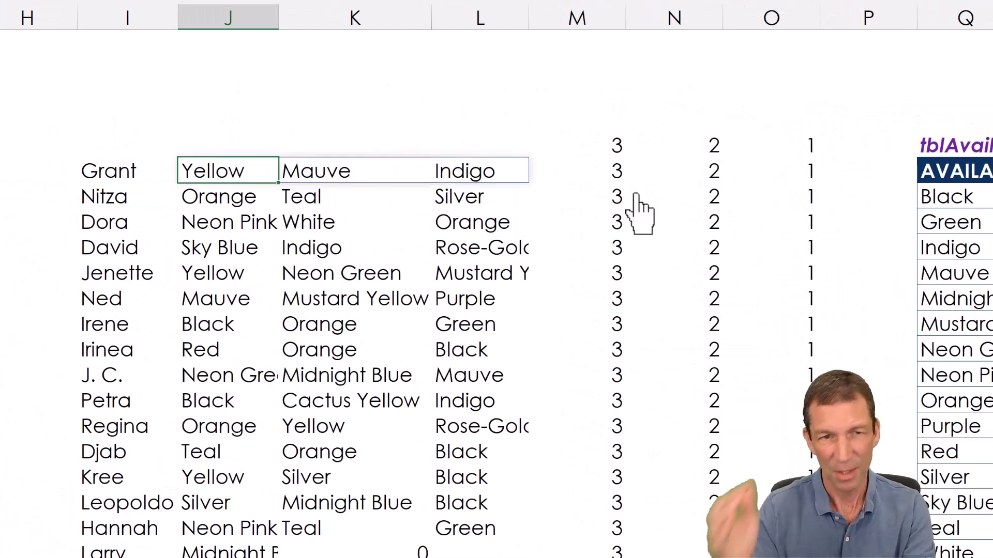
key("Up")
key("Up")
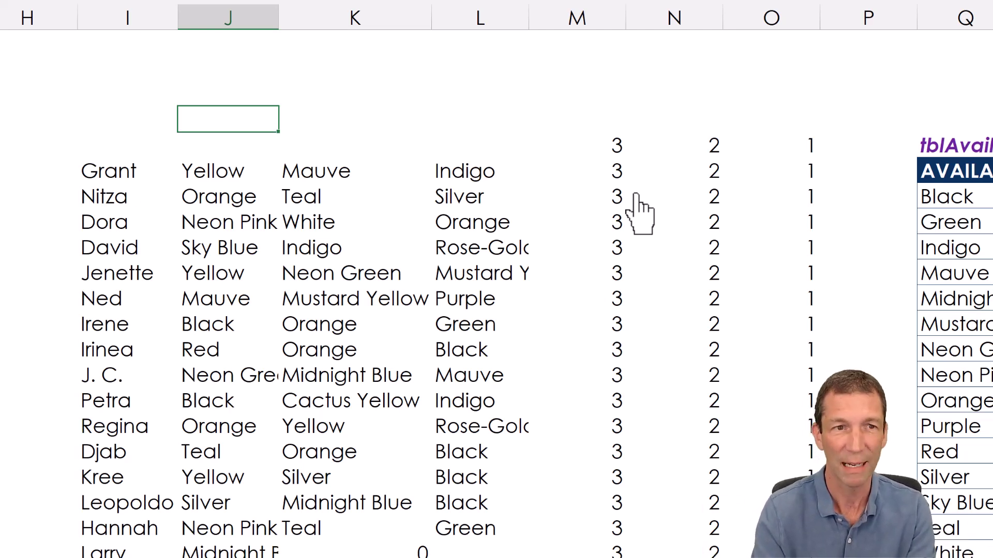
Enter the spillarray AutoCorrect shortcut to insert the DROP/REDUCE/VSTACK template
type("spillar")
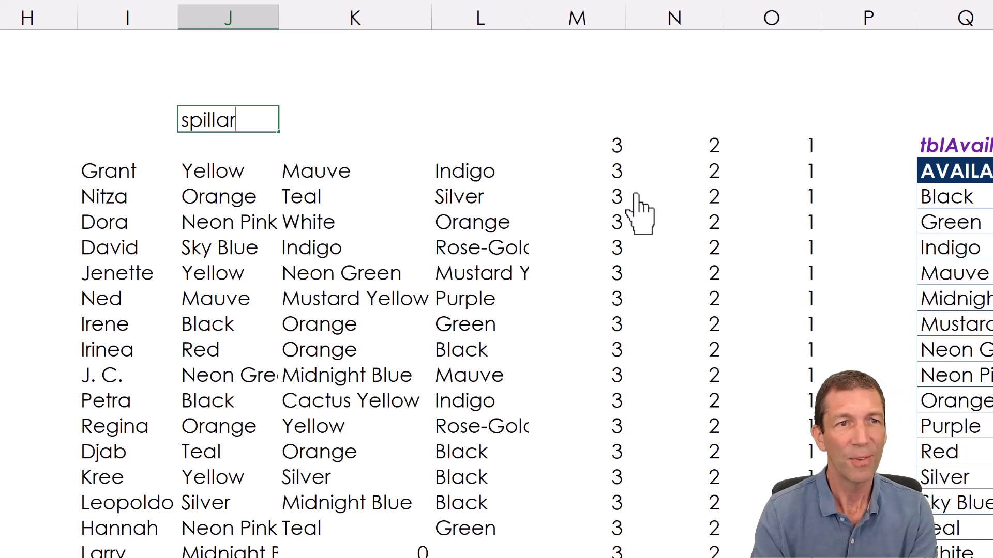
type("ray")
key("ctrl+Return")
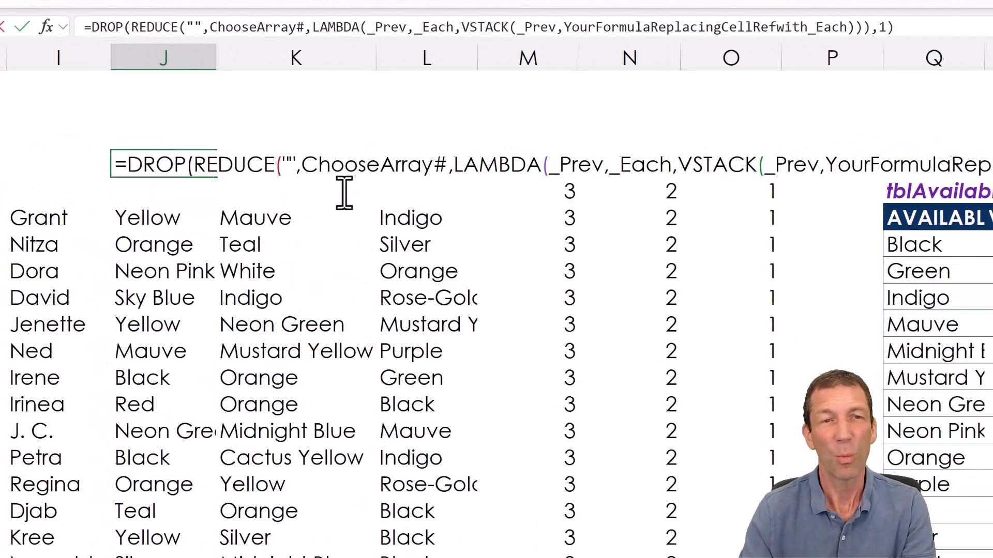
Copy the first ballot's UNIQUE/XLOOKUP formula and store it as text in J3
left_click(165, 221)
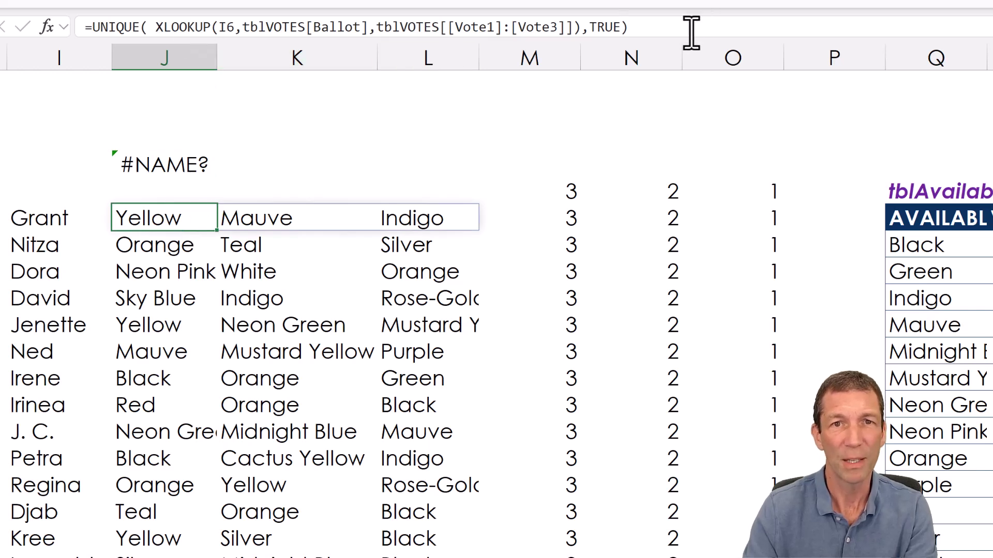
left_click_drag(636, 27, 25, 27)
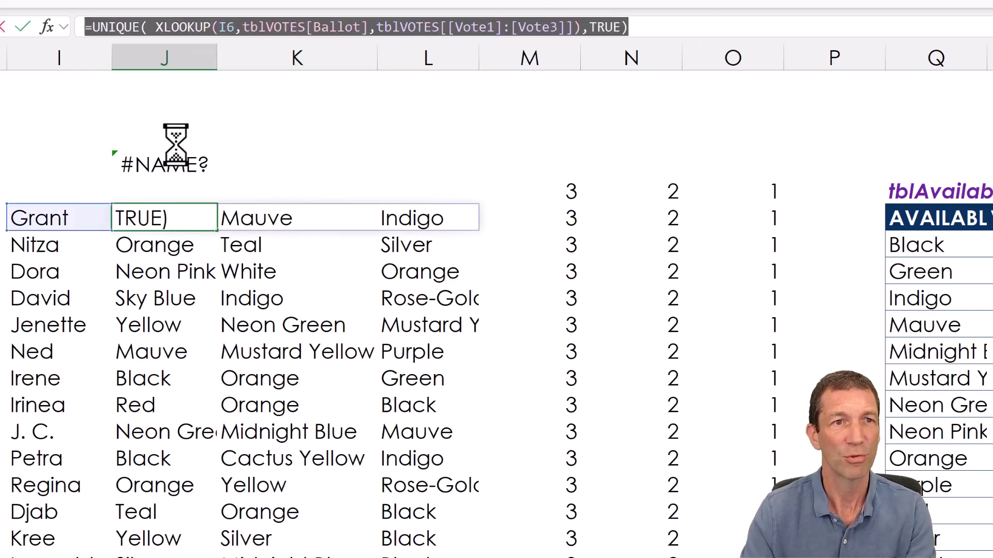
key("Escape")
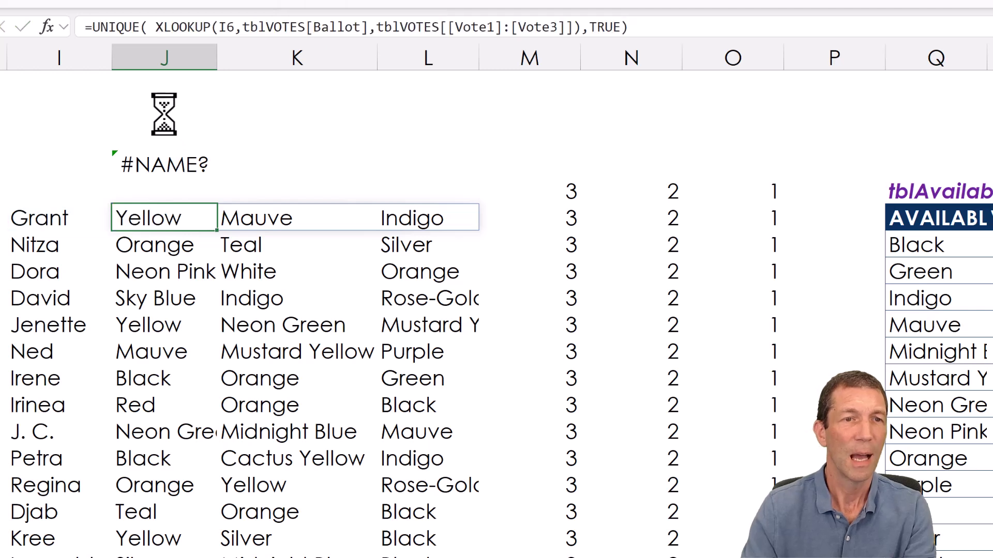
left_click(162, 114)
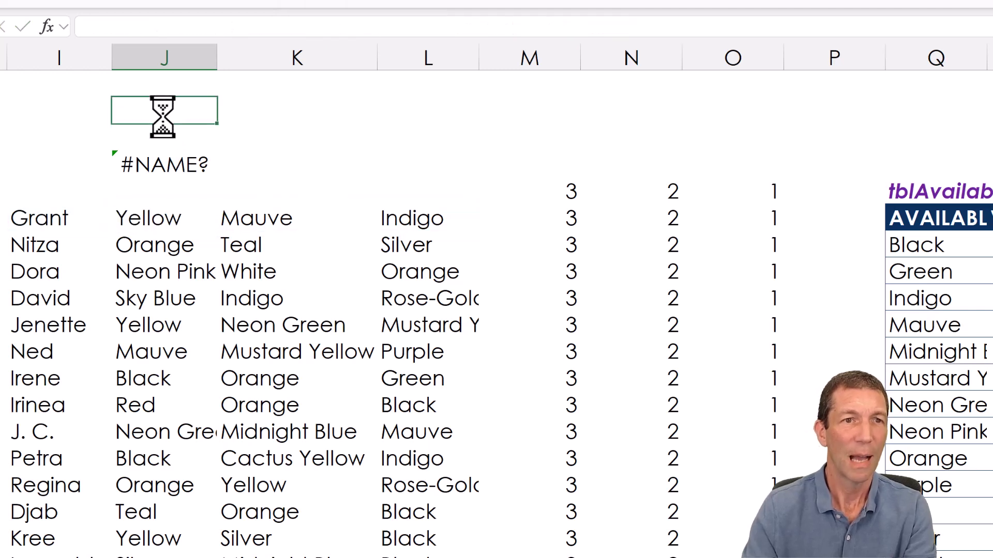
type("'")
key("ctrl+v")
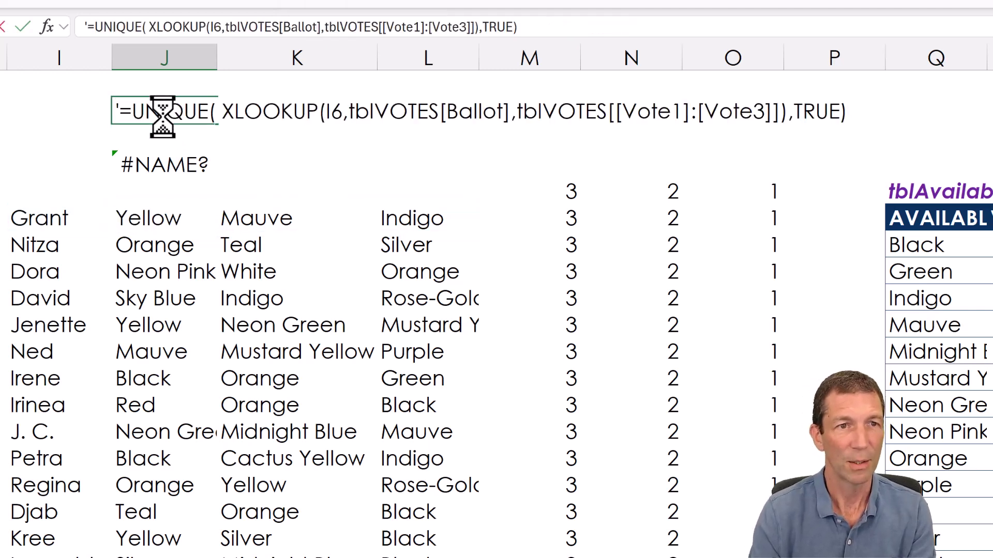
key("ctrl+Return")
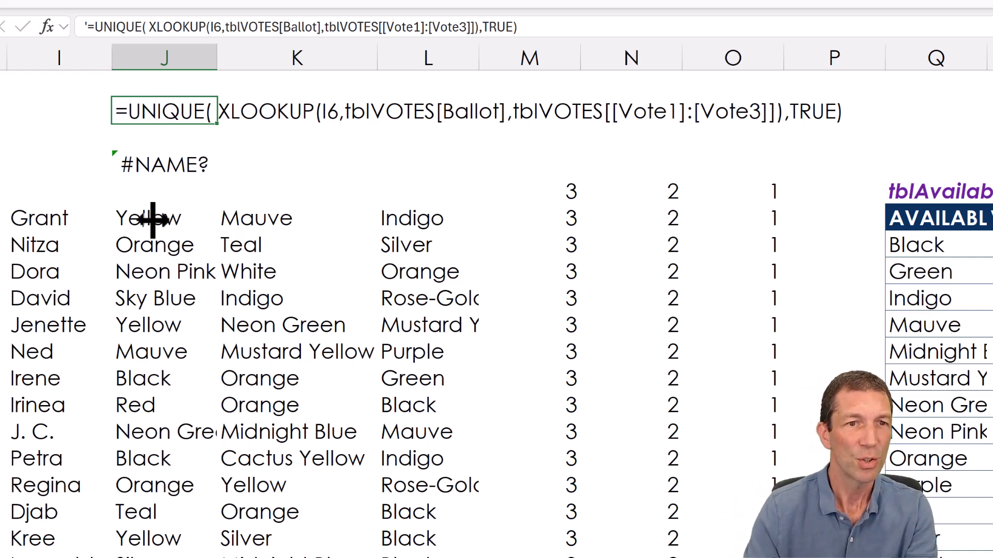
Delete the old per-ballot vote formulas from J6 downward
left_click(169, 214)
key("ctrl+shift+Down")
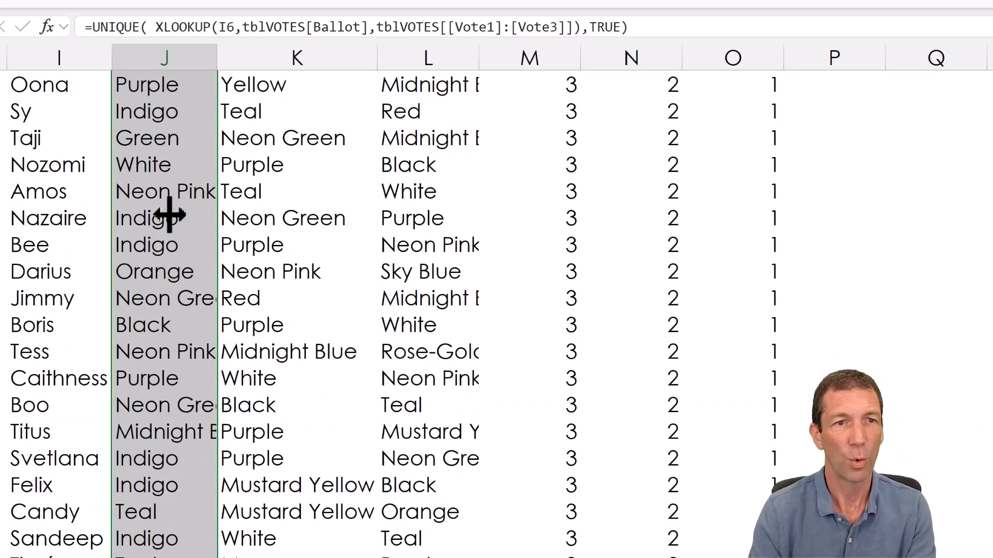
key("Delete")
scroll(170, 214, "up", 10)
key("Left")
left_click(169, 215)
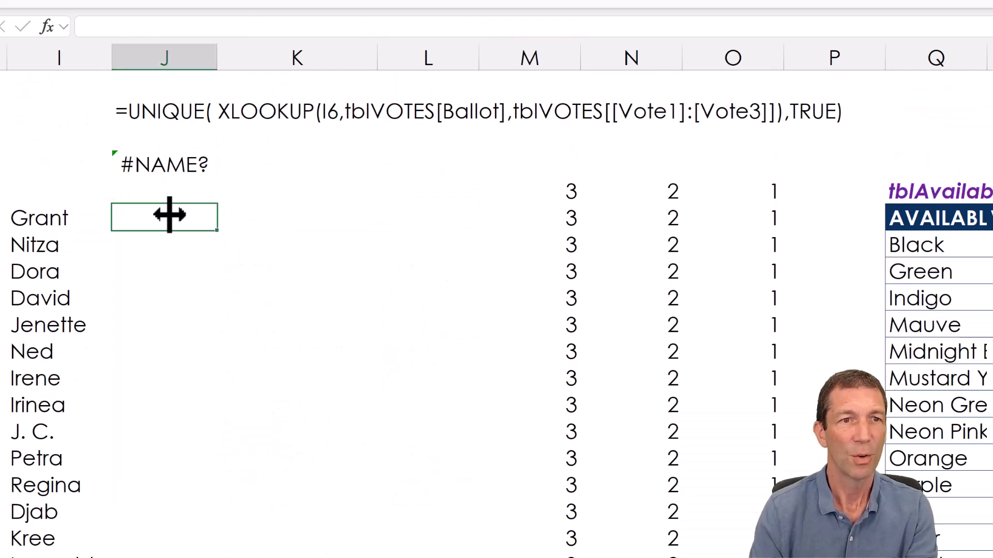
Move the template into J6 and replace ChooseArray# with the I6# ballot names
left_click(161, 163)
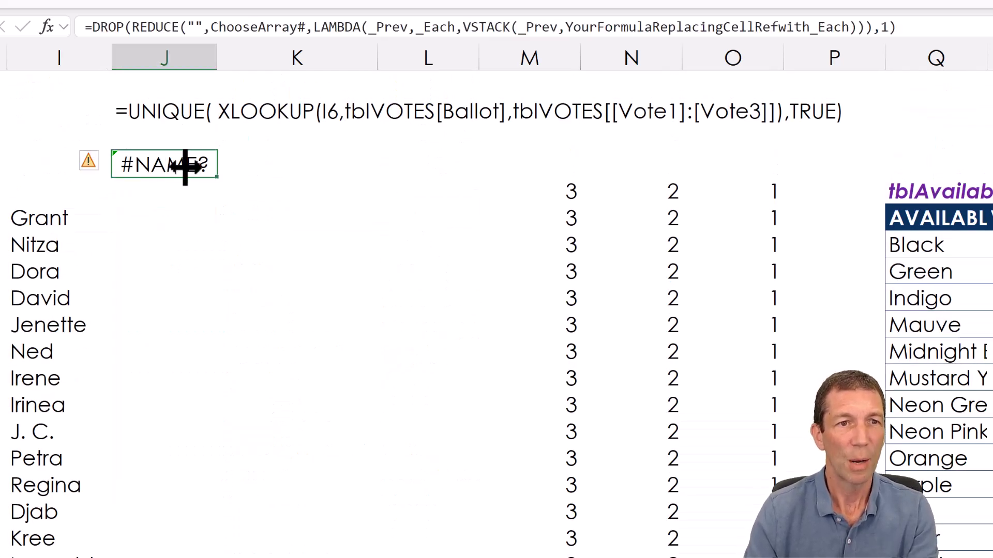
left_click_drag(174, 175, 171, 237)
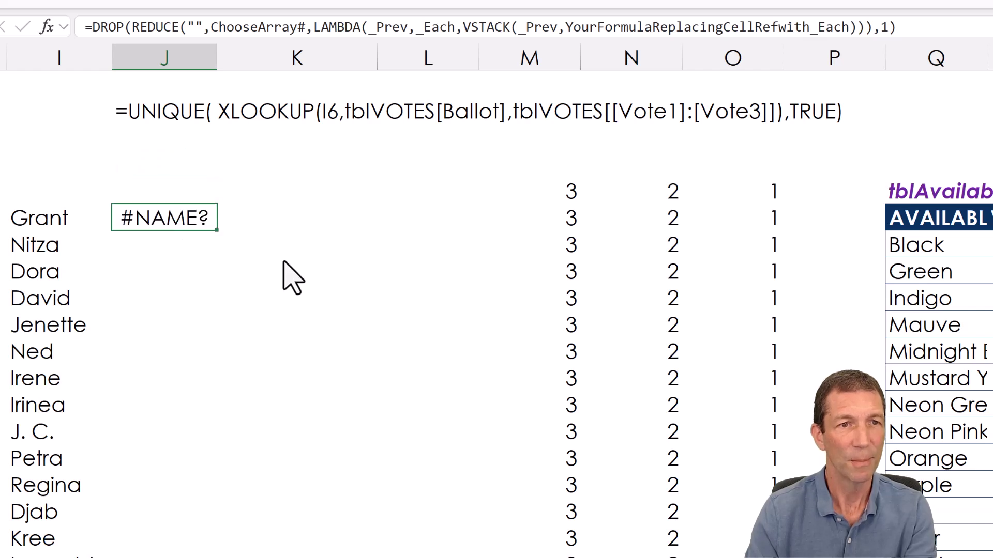
key("F2")
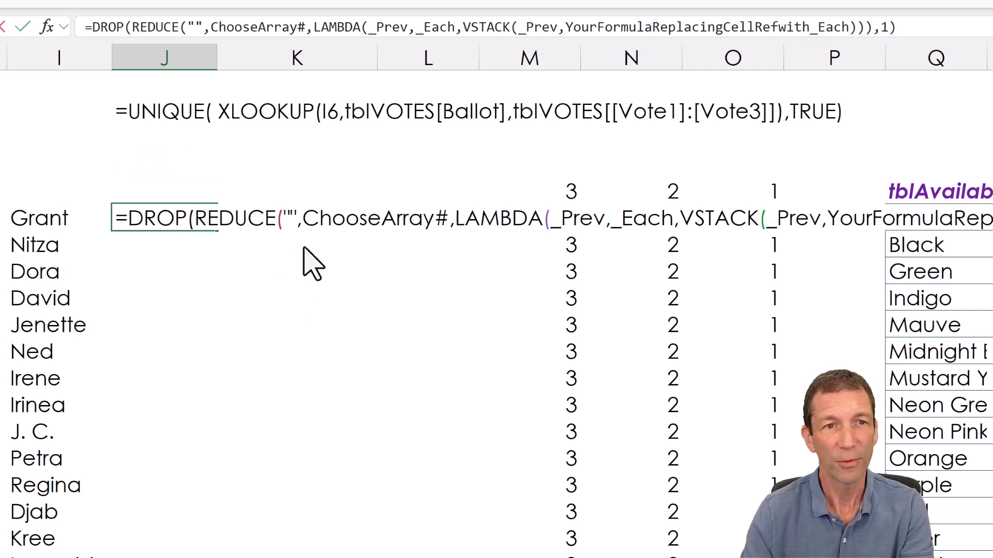
double_click(375, 223)
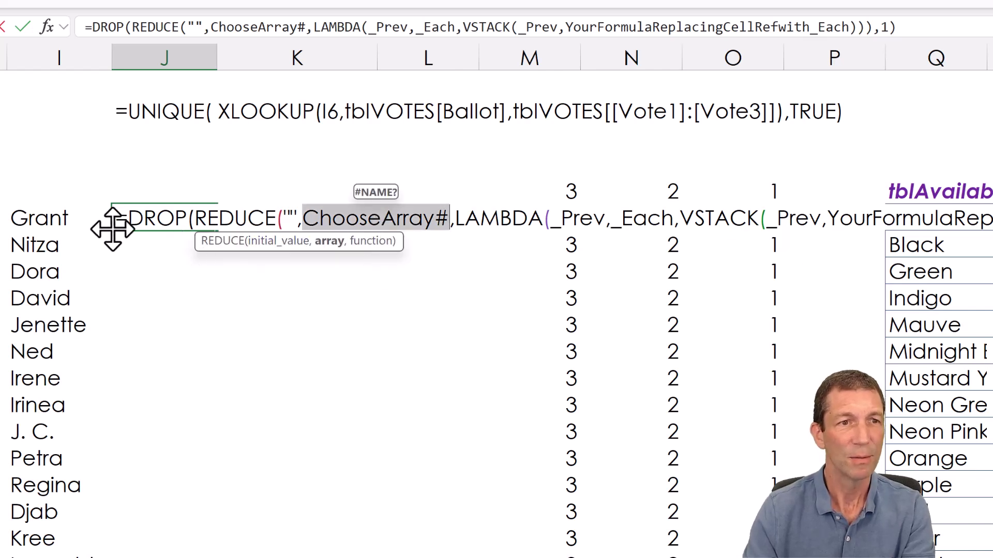
left_click(55, 216)
type("#")
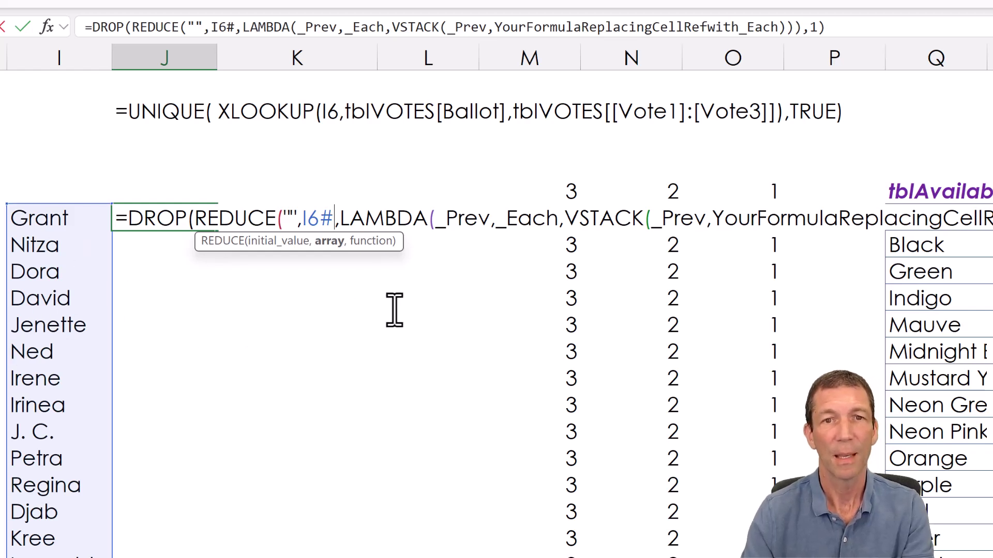
double_click(790, 217)
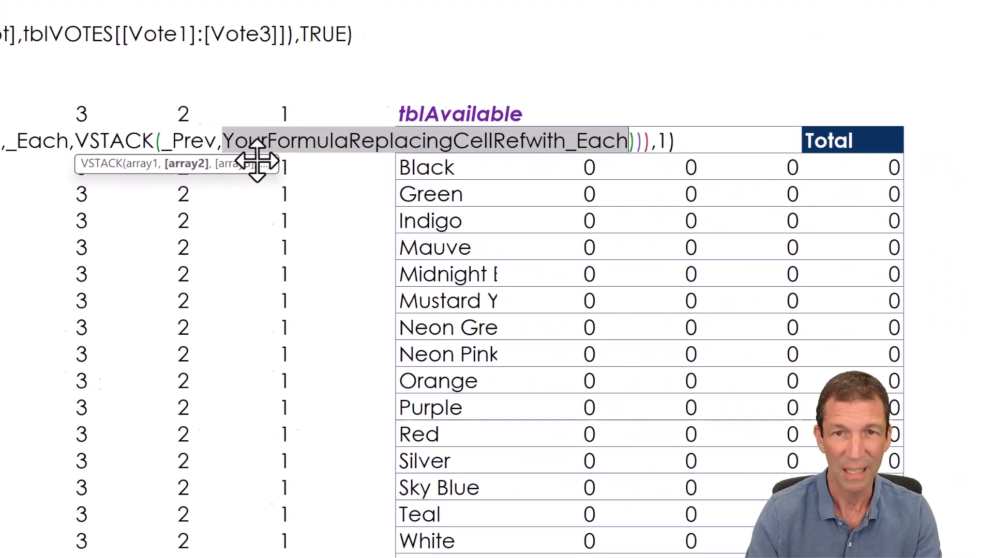
Paste the UNIQUE/XLOOKUP formula into the per-item placeholder and remove the stray equals sign
key("super+v")
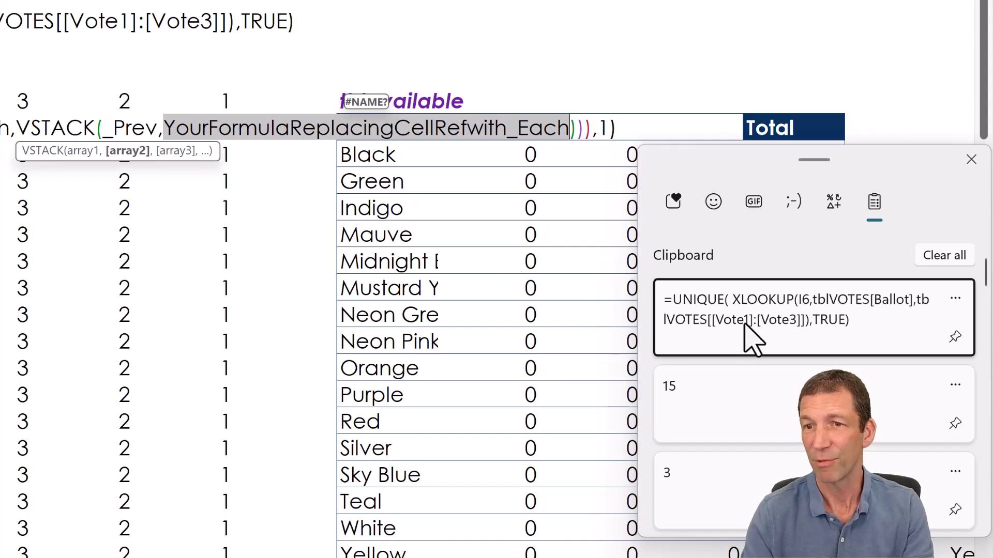
left_click(773, 336)
left_click(309, 131)
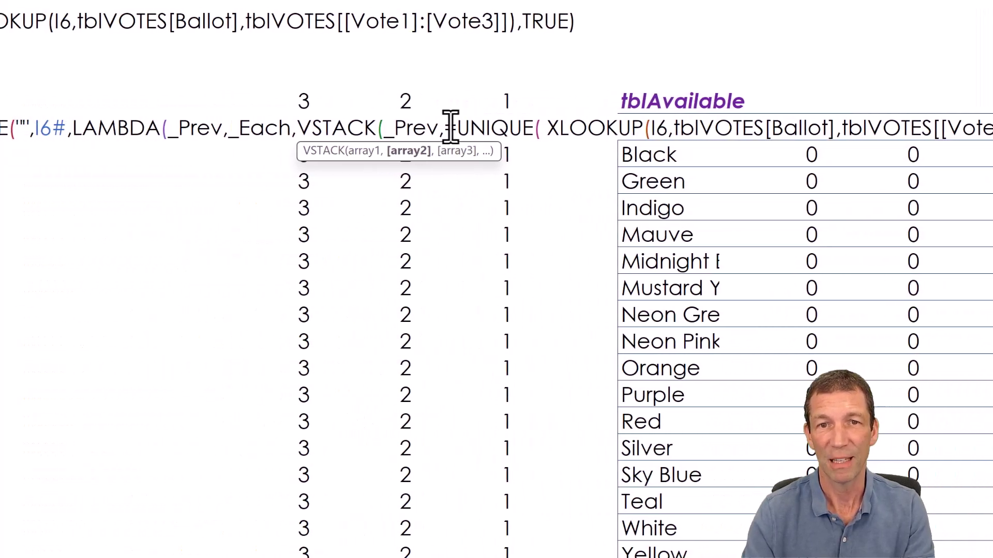
key("Delete")
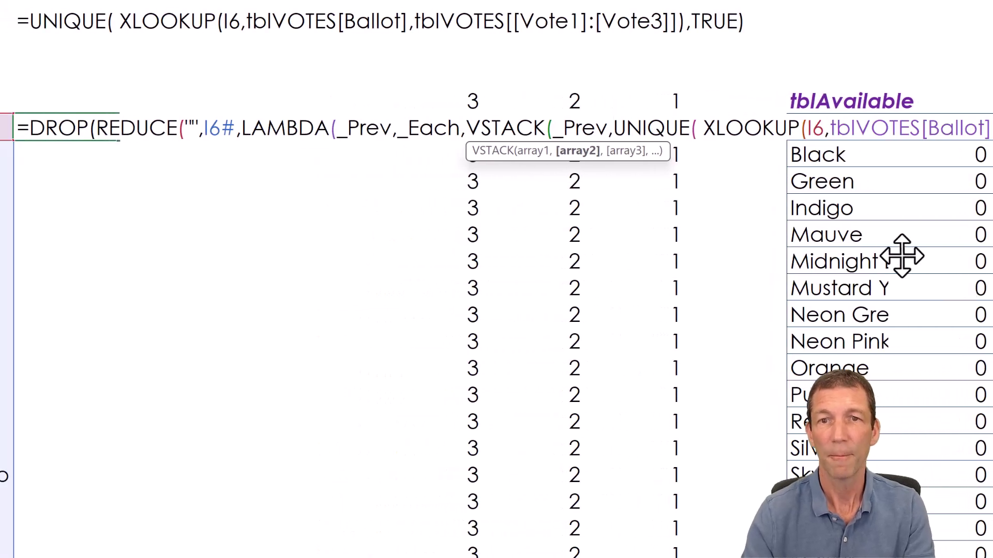
Replace XLOOKUP's I6 lookup value with _Each so all ballots spill
left_click(810, 128)
double_click(810, 127)
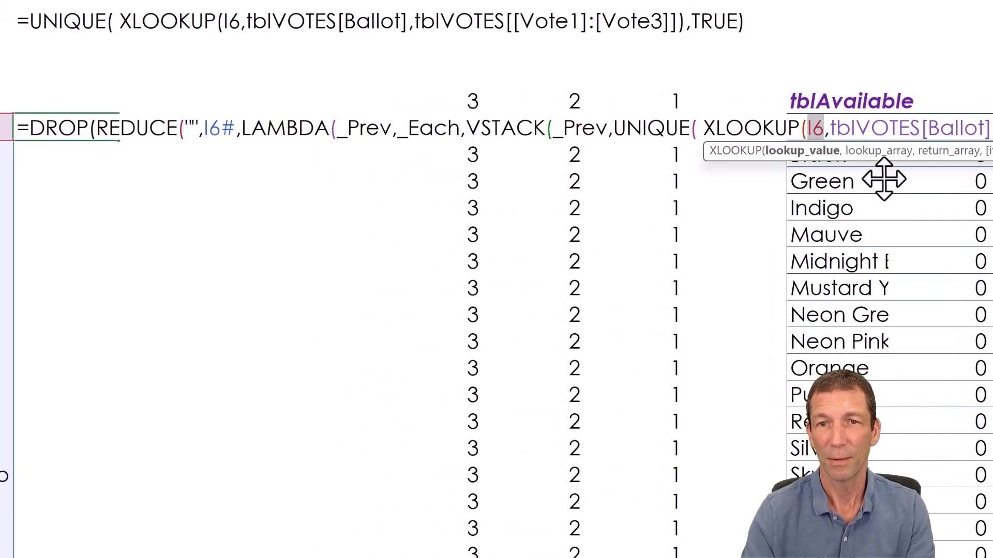
type("_")
key("Tab")
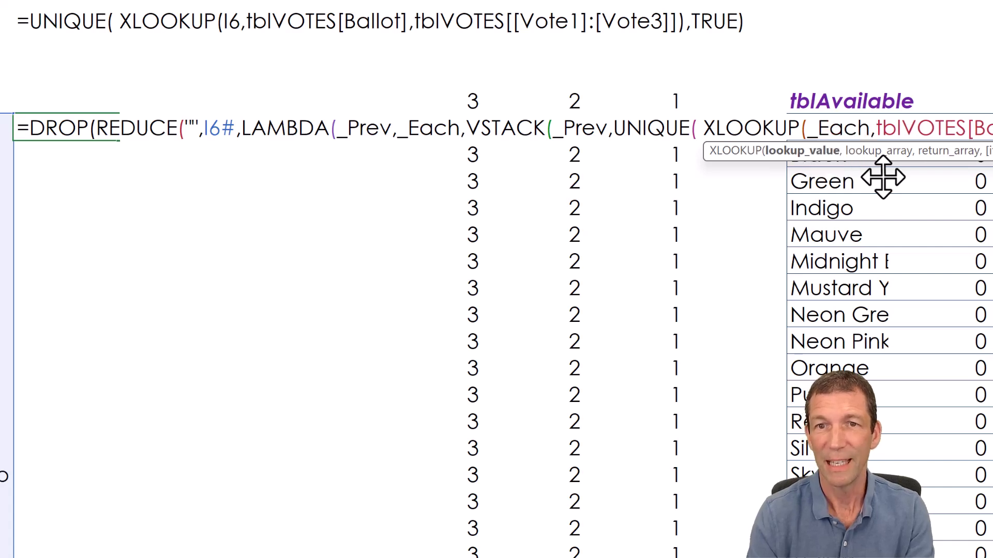
key("Return")
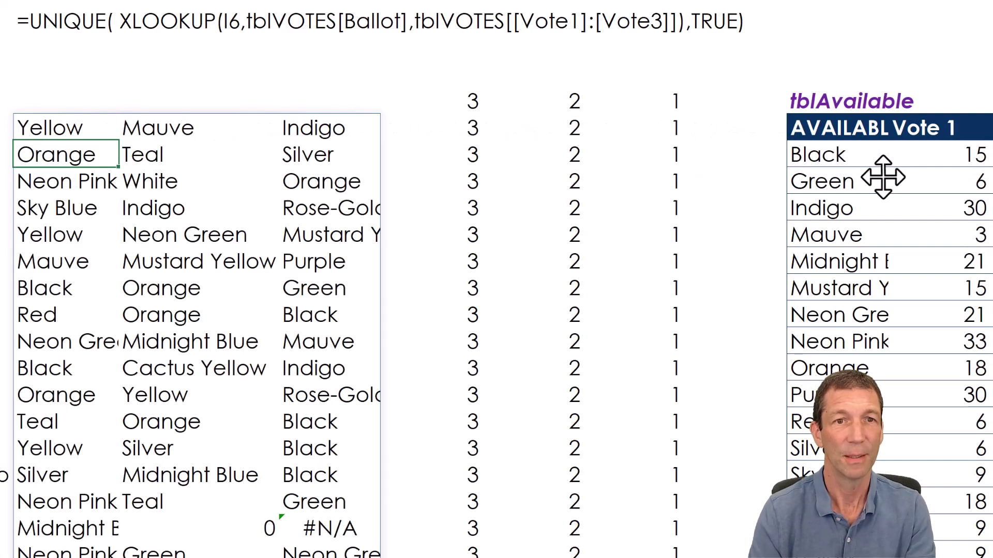
key("Up")
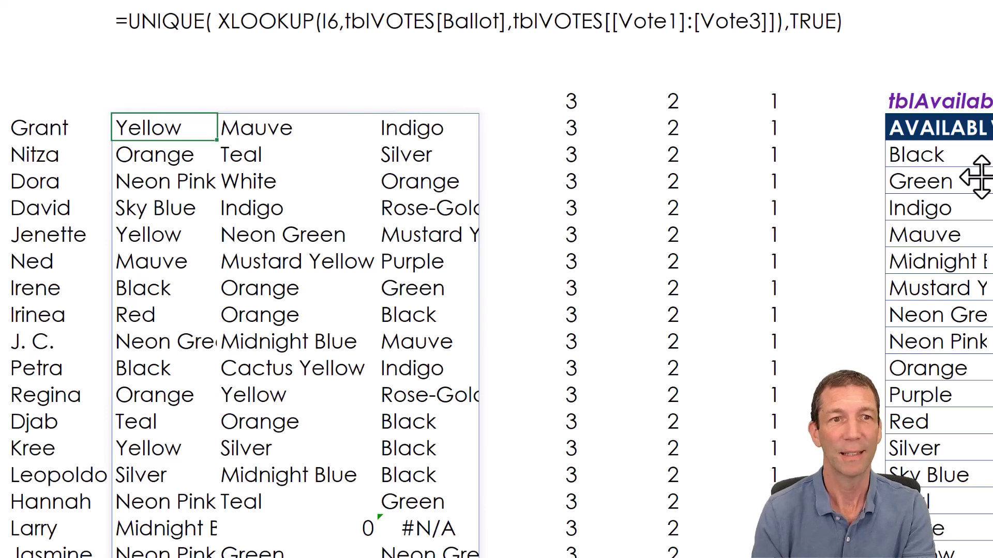
key("Left")
key("Right")
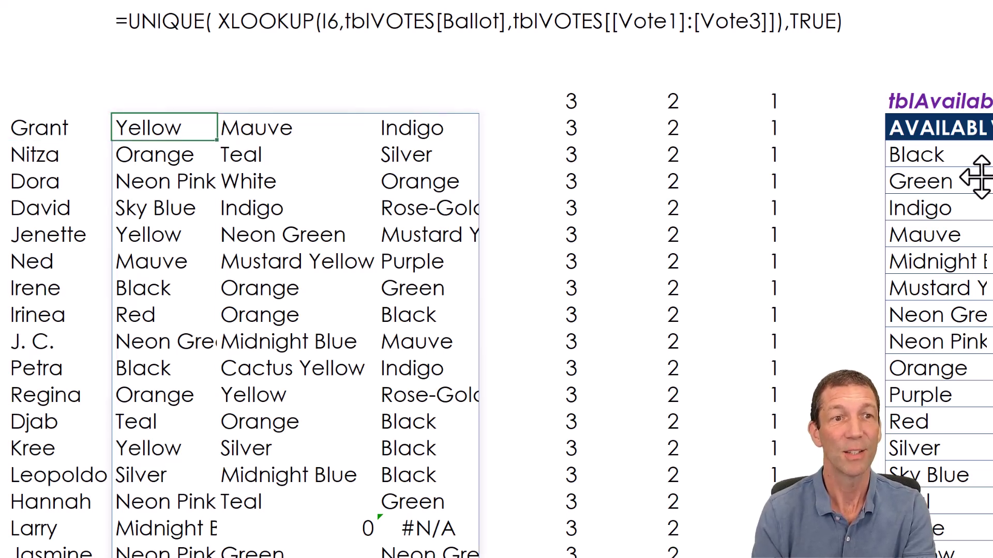
key("Right")
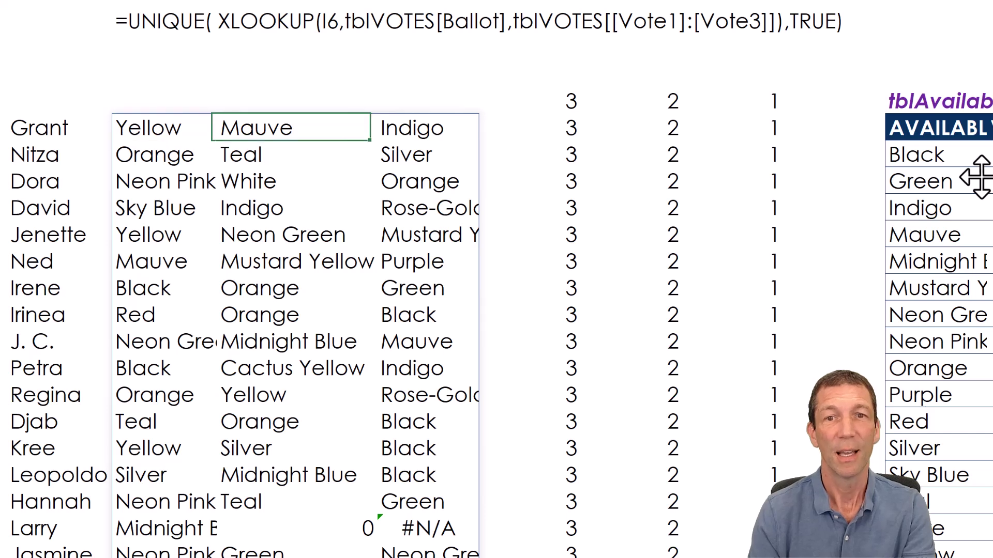
key("Right")
key("Right")
key("Right")
key("Right")
key("Right")
key("Right")
key("Right")
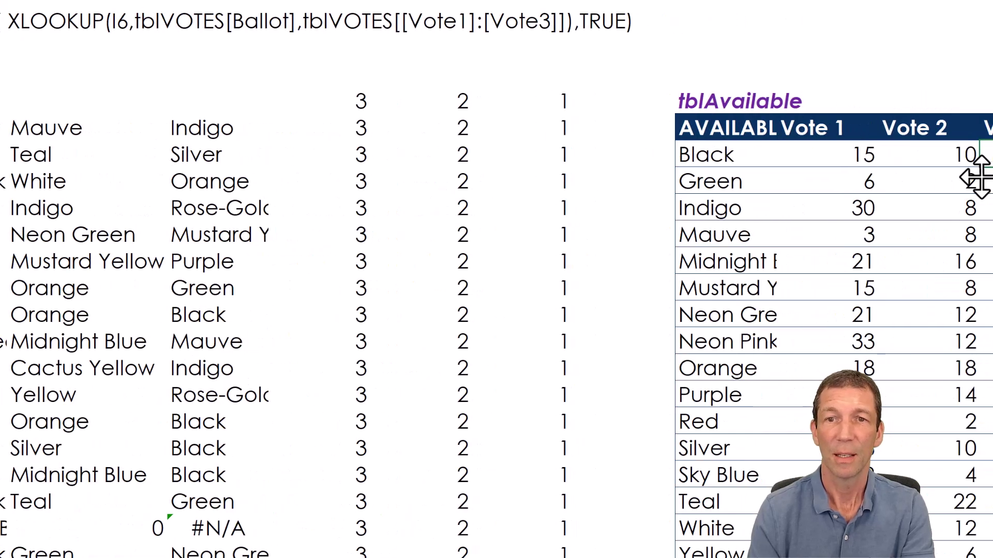
key("Left")
key("Left")
key("Right")
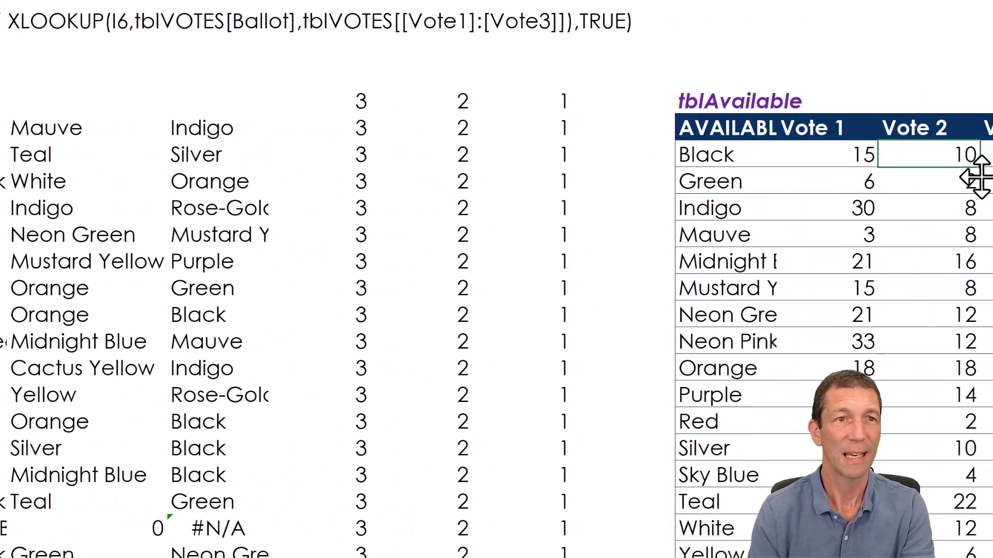
key("F2")
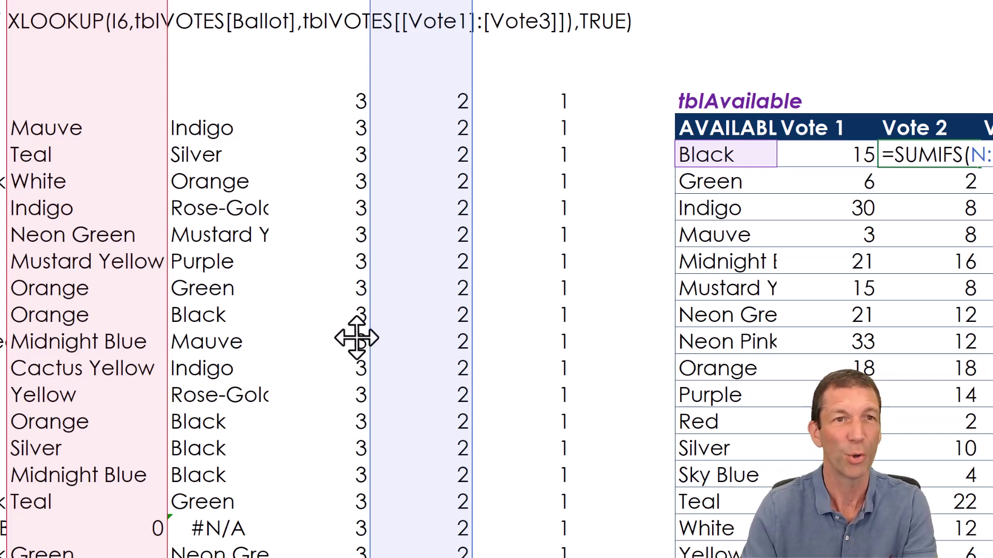
key("Escape")
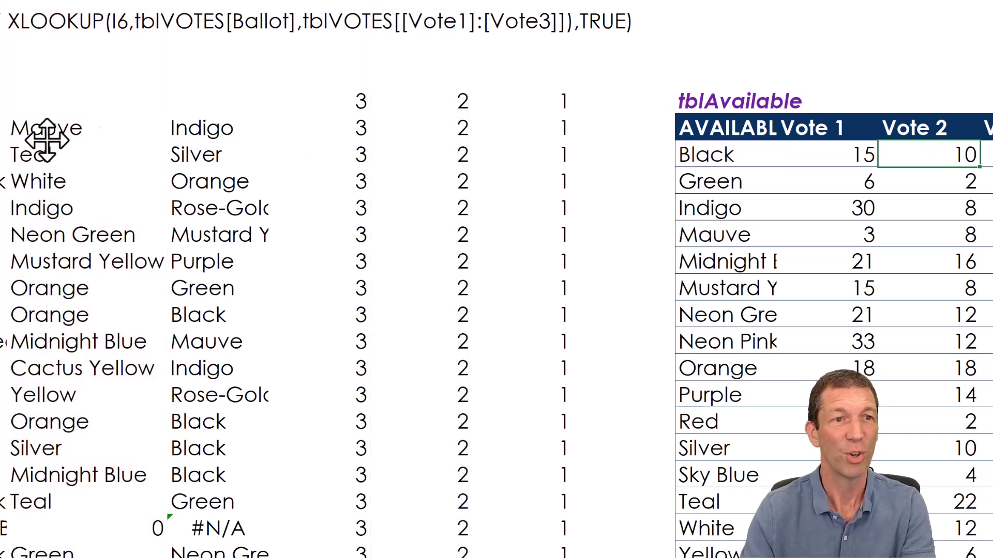
left_click(100, 143)
key("Left")
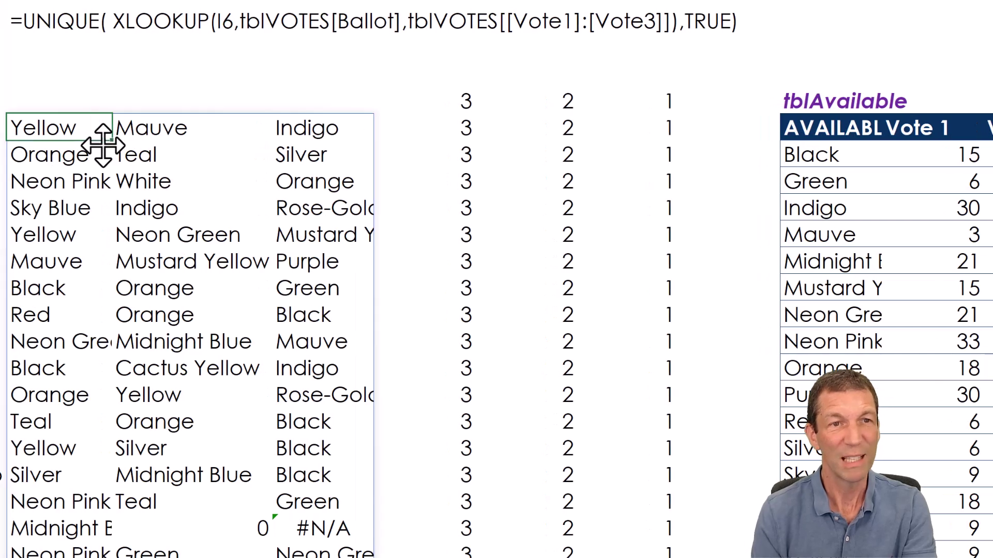
key("Right")
key("Right")
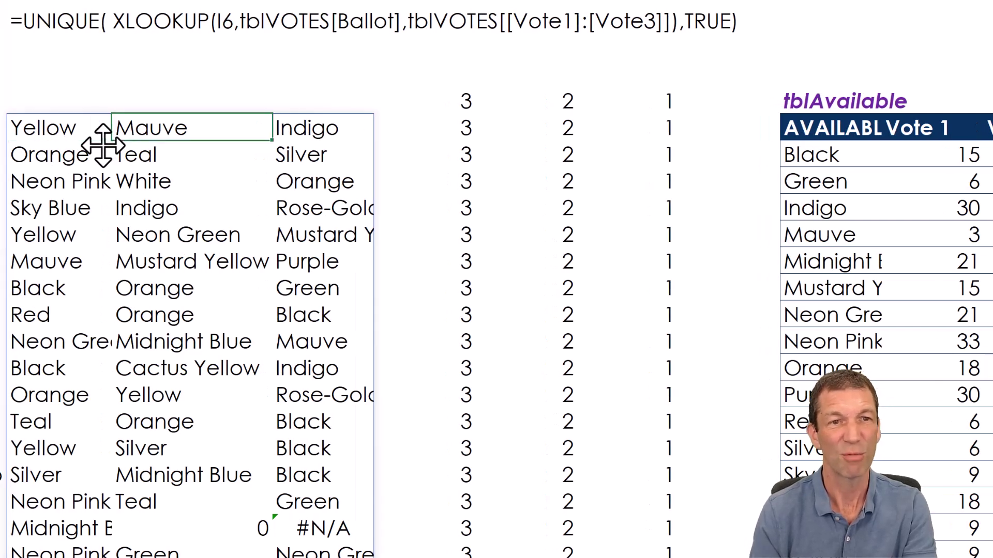
key("Left")
key("Left")
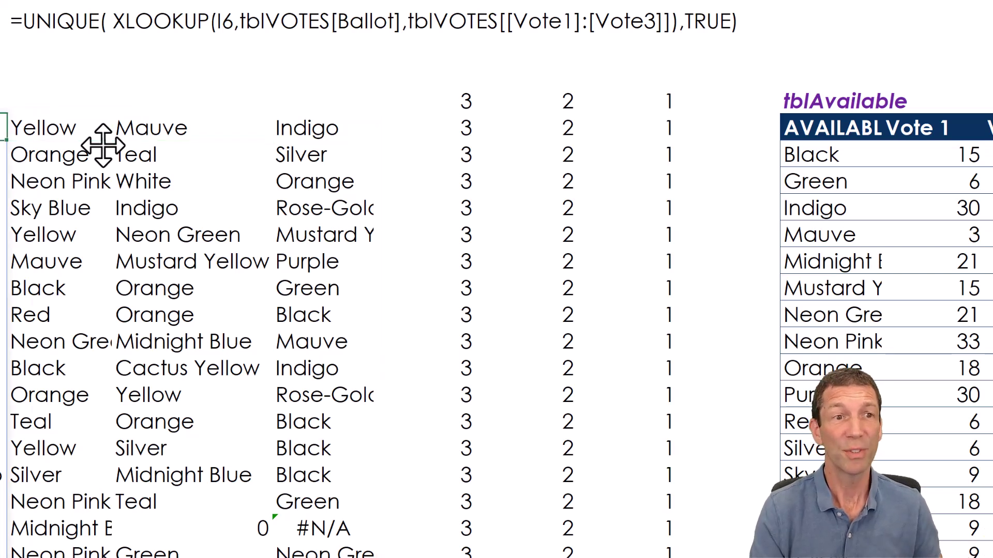
key("Right")
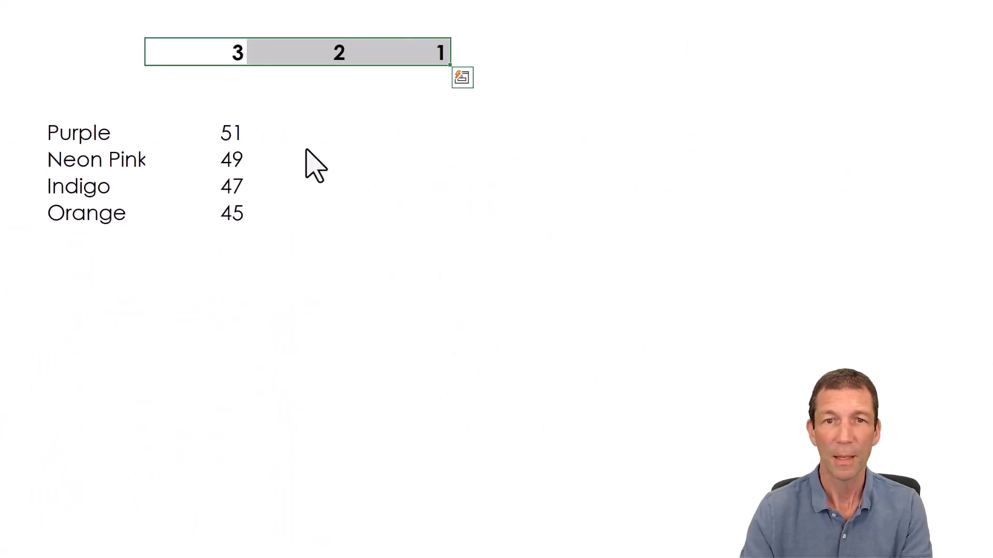
Set the second weight to 1 and the first to 2, trying weights 2, 1, 1
left_click(222, 58)
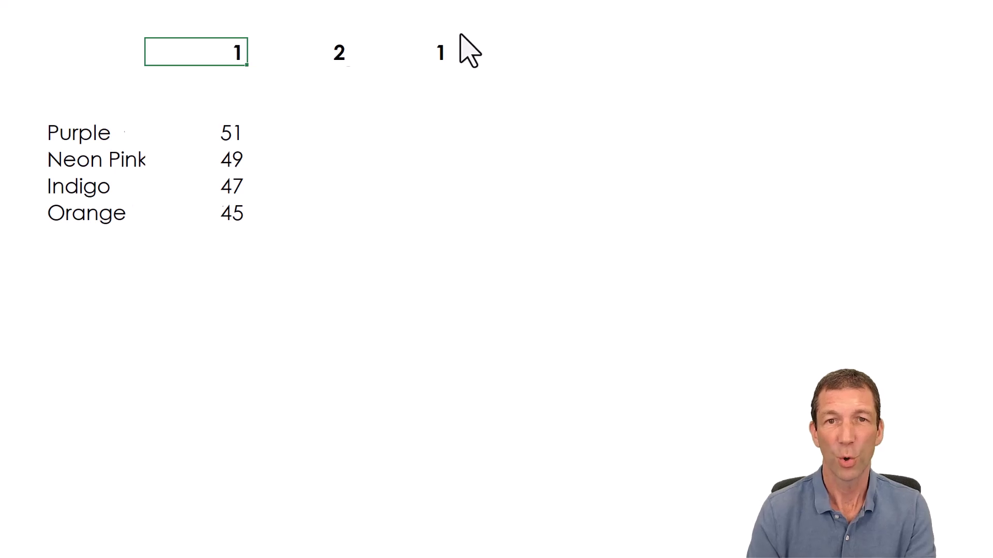
key("Right")
key("BackSpace")
type("1")
key("Return")
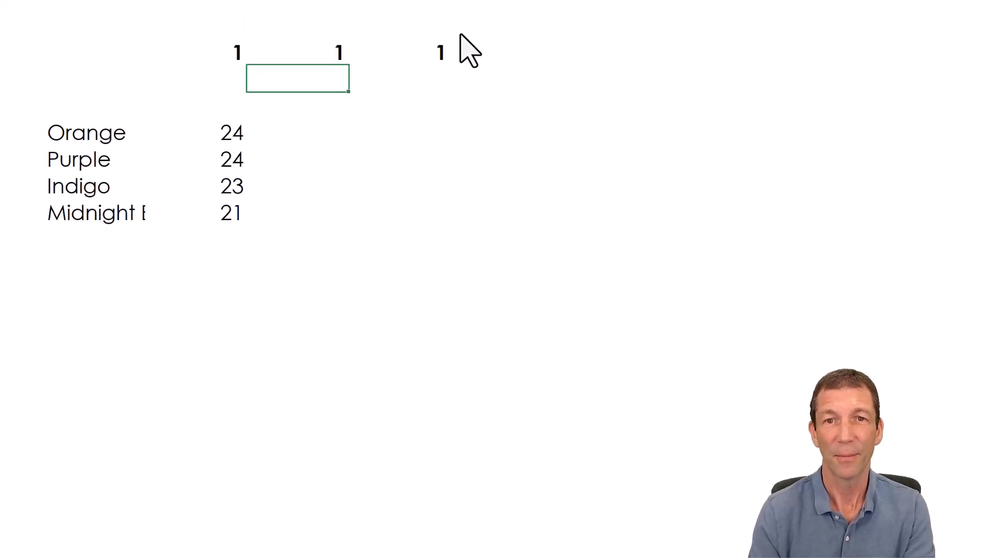
key("Up")
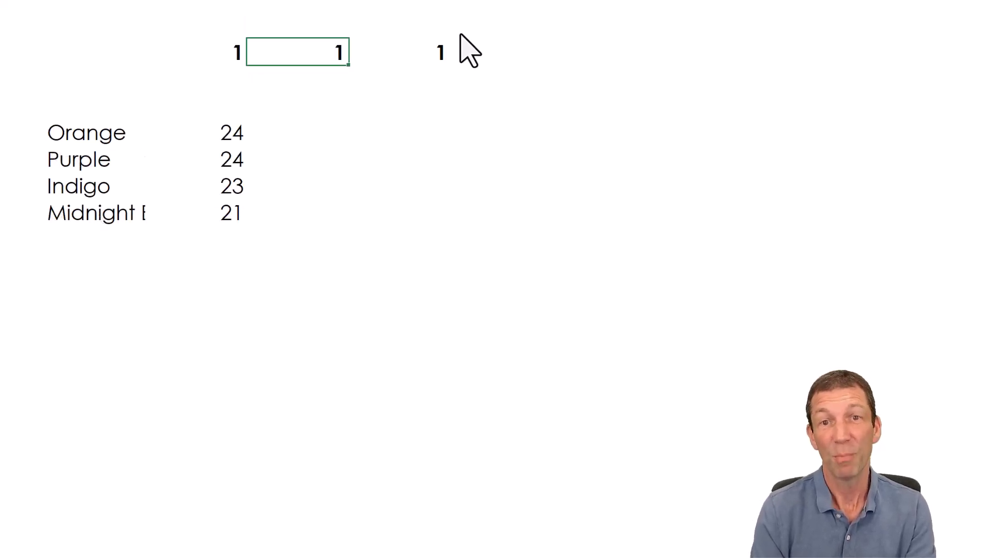
key("Left")
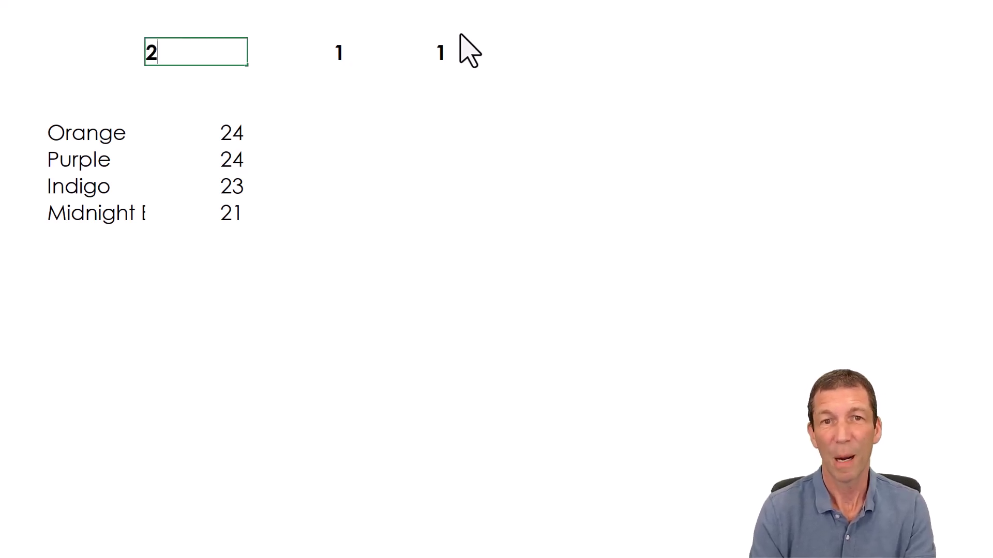
key("Return")
Change the second weight to 1.5, trying weights 2, 1.5, 1
key("Up")
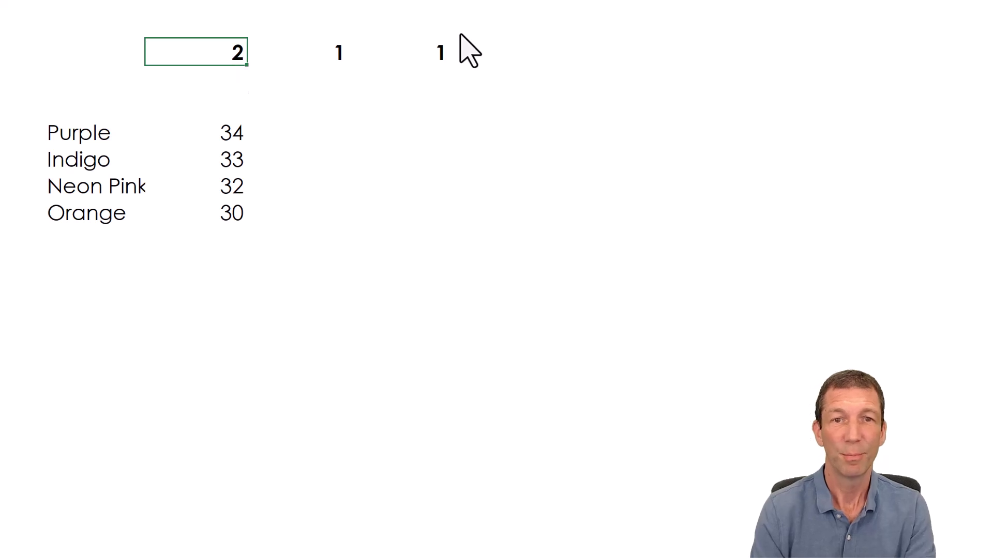
key("Right")
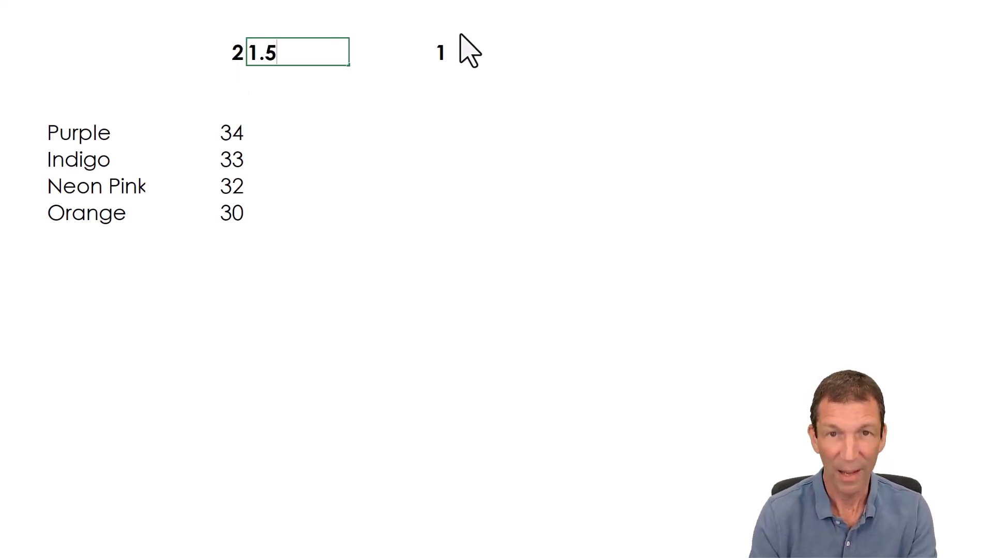
type("1.5")
key("Return")
Set the weights to 3, 1, 1, ranking Purple 44, Indigo 43, Neon Pink 43, Orange 36
key("Up")
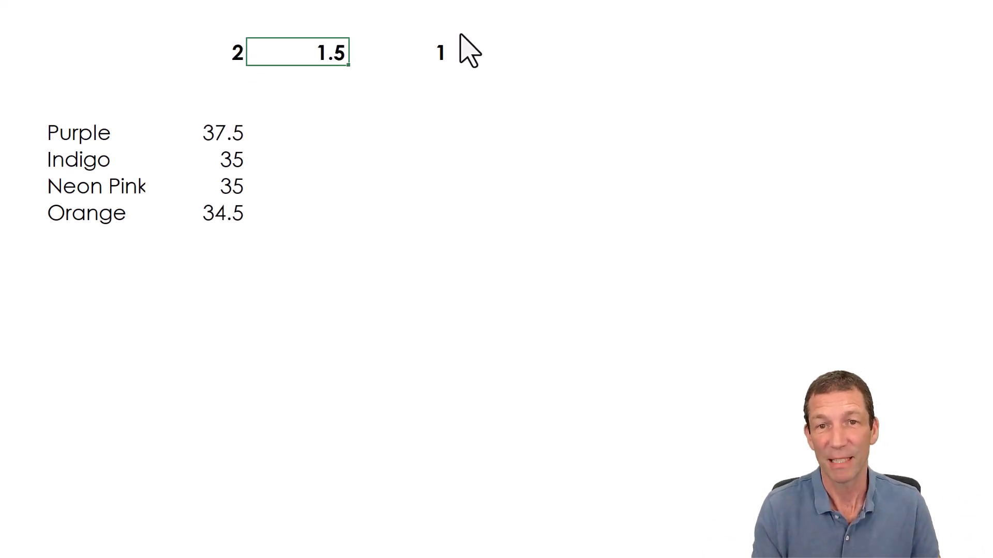
key("Left")
key("BackSpace")
type("3")
key("Return")
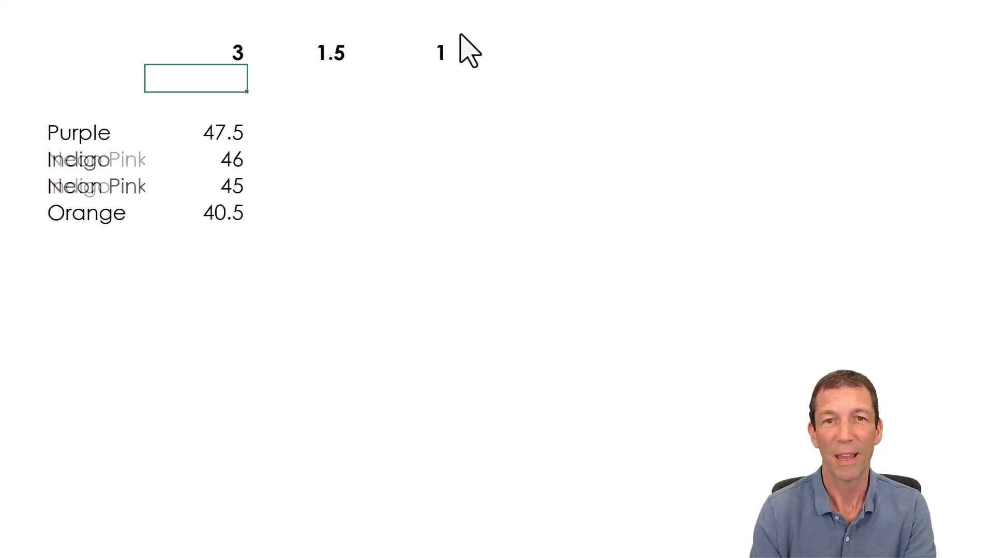
key("Up")
key("Right")
key("ctrl+Return")
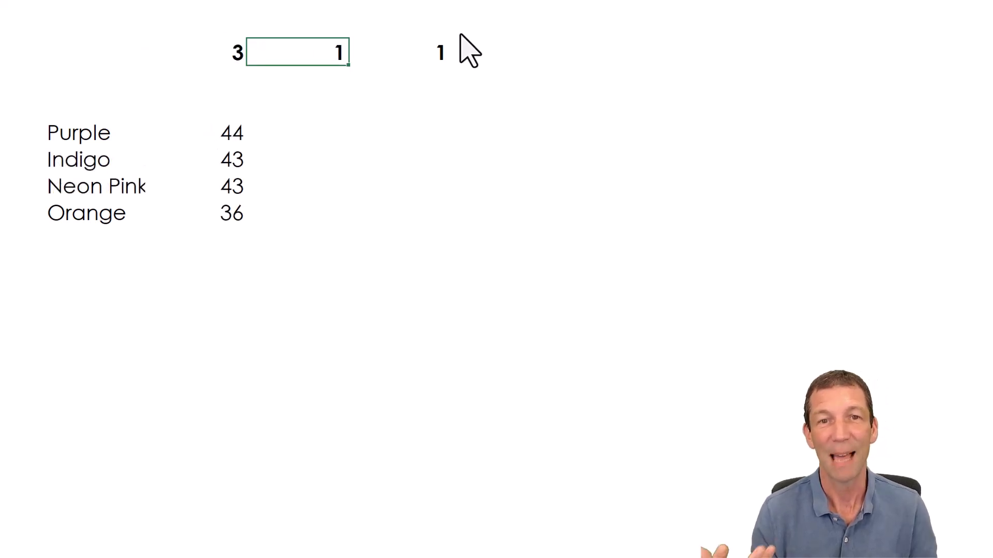